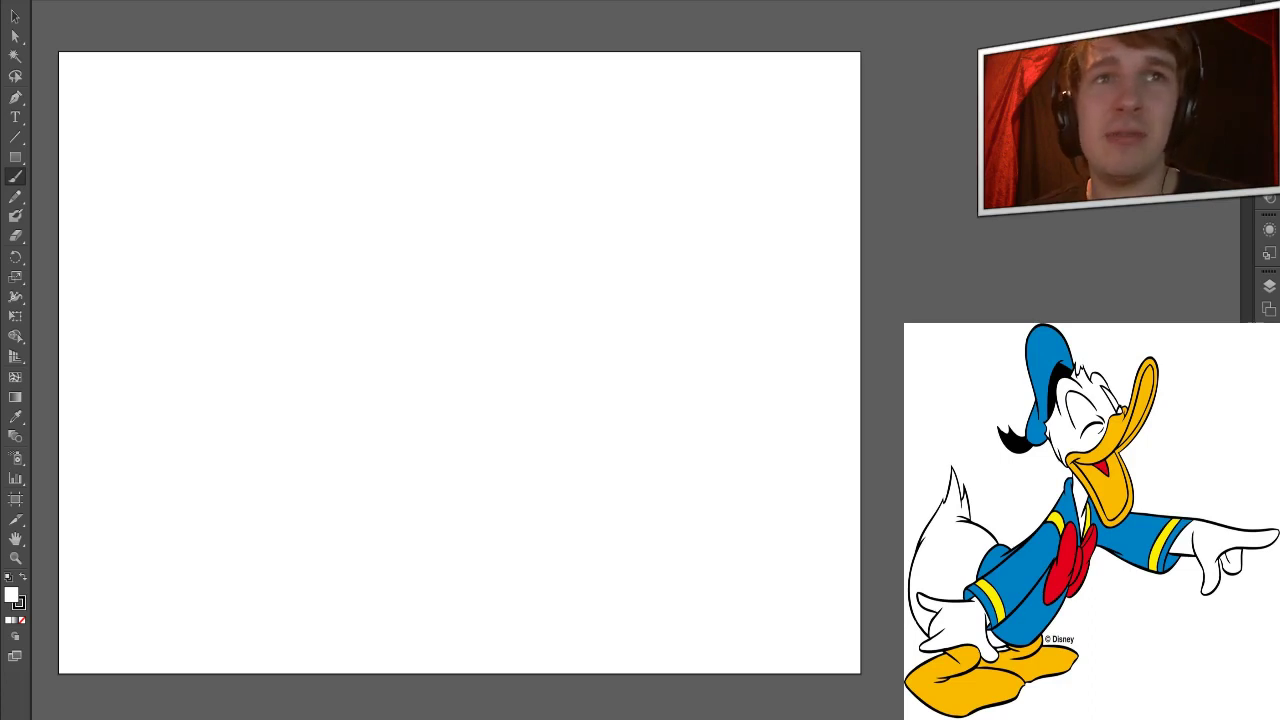
# Paint the outline of the pointing hand with its thumb, plus the upper and lower edges of the outstretched sleeve.
pyautogui.moveTo(692, 337)
pyautogui.mouseDown()
pyautogui.moveTo(825, 351)
pyautogui.moveTo(814, 370)
pyautogui.moveTo(699, 390)
pyautogui.moveTo(691, 439)
pyautogui.moveTo(651, 470)
pyautogui.moveTo(635, 345)
pyautogui.mouseUp()
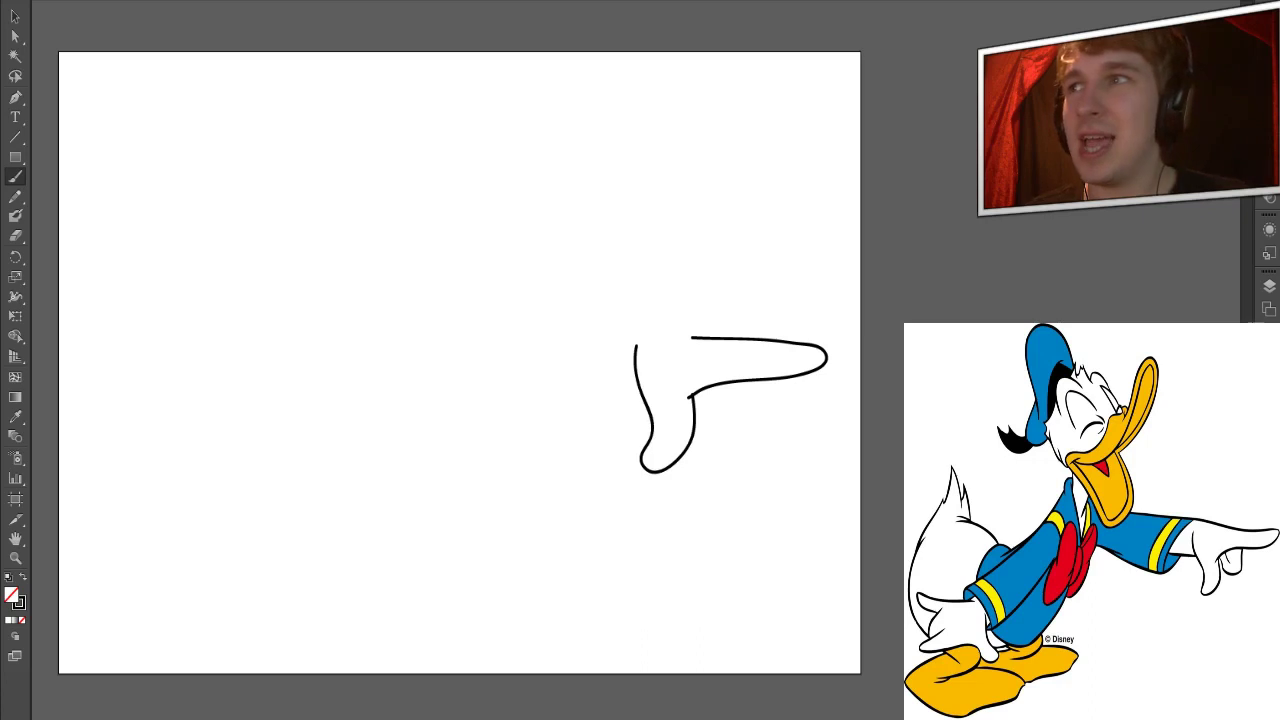
pyautogui.moveTo(640, 390); pyautogui.dragTo(593, 392)
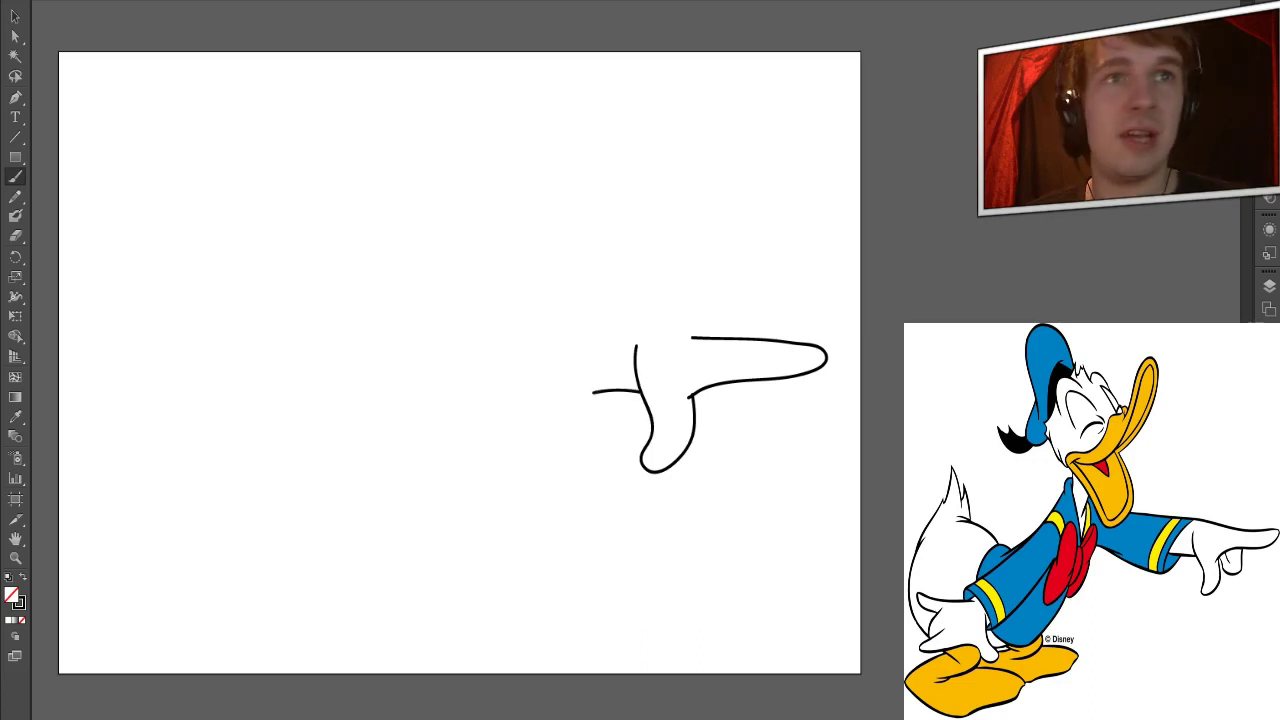
pyautogui.moveTo(692, 336)
pyautogui.mouseDown()
pyautogui.moveTo(609, 324)
pyautogui.moveTo(570, 393)
pyautogui.moveTo(590, 394)
pyautogui.mouseUp()
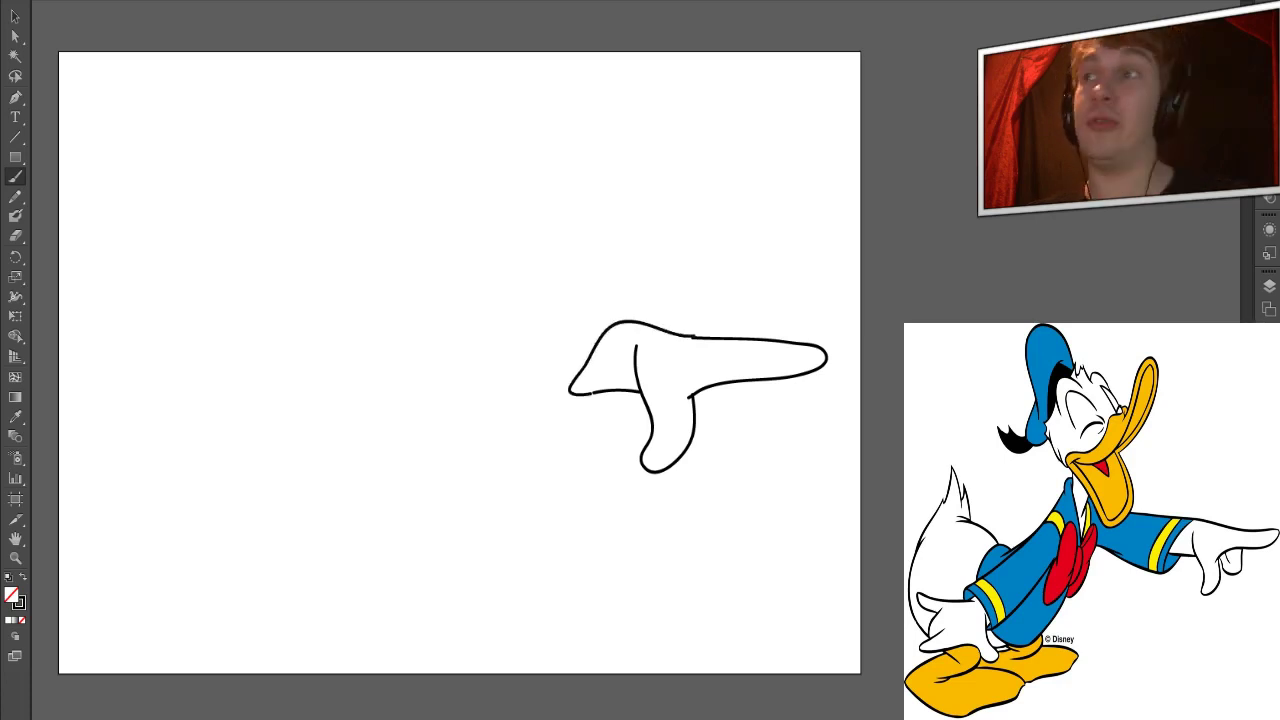
pyautogui.moveTo(616, 322); pyautogui.dragTo(440, 316)
pyautogui.moveTo(570, 393); pyautogui.dragTo(436, 382)
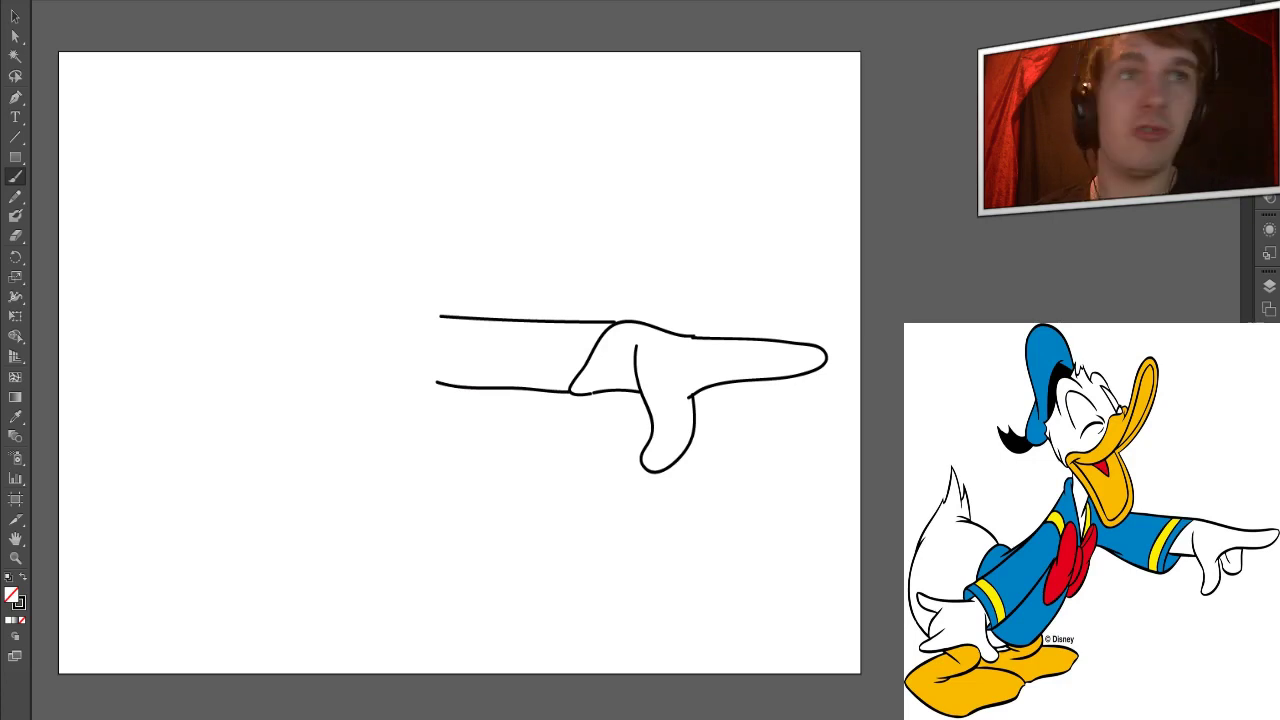
# Draw the wide-open beak above the arm, including the inner contours of both halves, the mouth line, tongue and mouth corner.
pyautogui.moveTo(446, 310)
pyautogui.mouseDown()
pyautogui.moveTo(388, 362)
pyautogui.moveTo(345, 341)
pyautogui.moveTo(297, 287)
pyautogui.mouseUp()
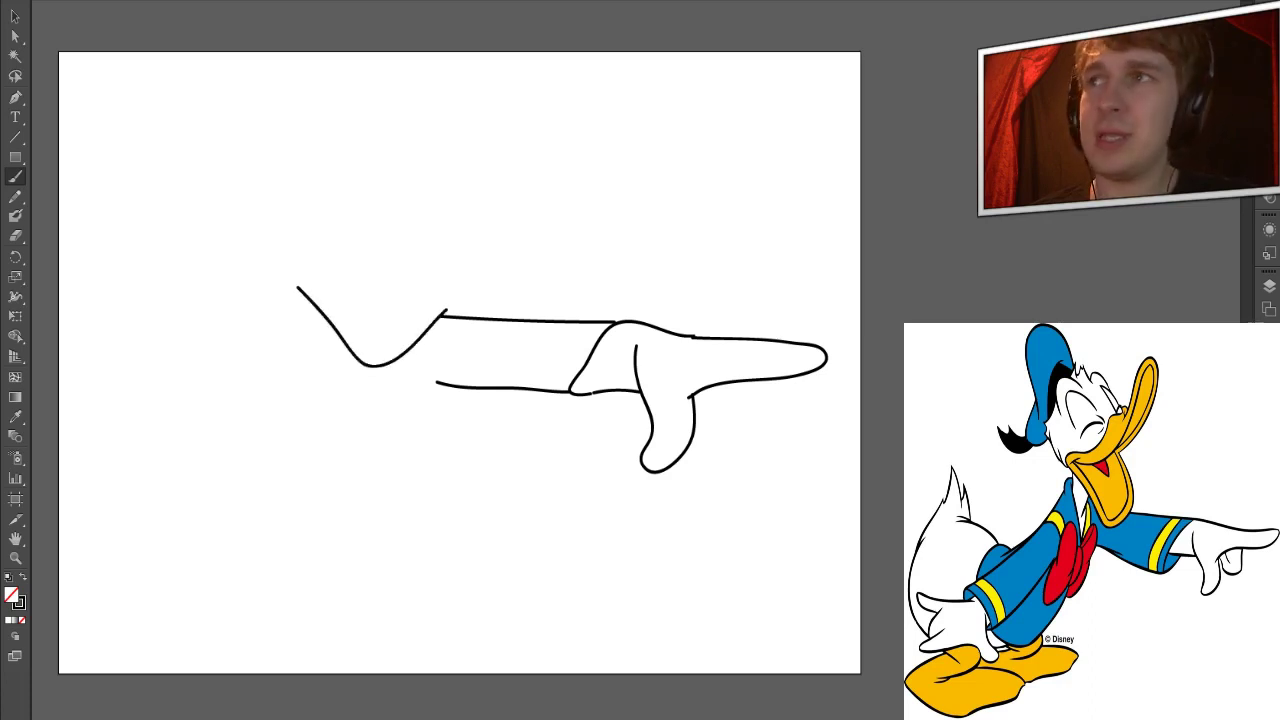
pyautogui.moveTo(446, 312); pyautogui.dragTo(382, 199)
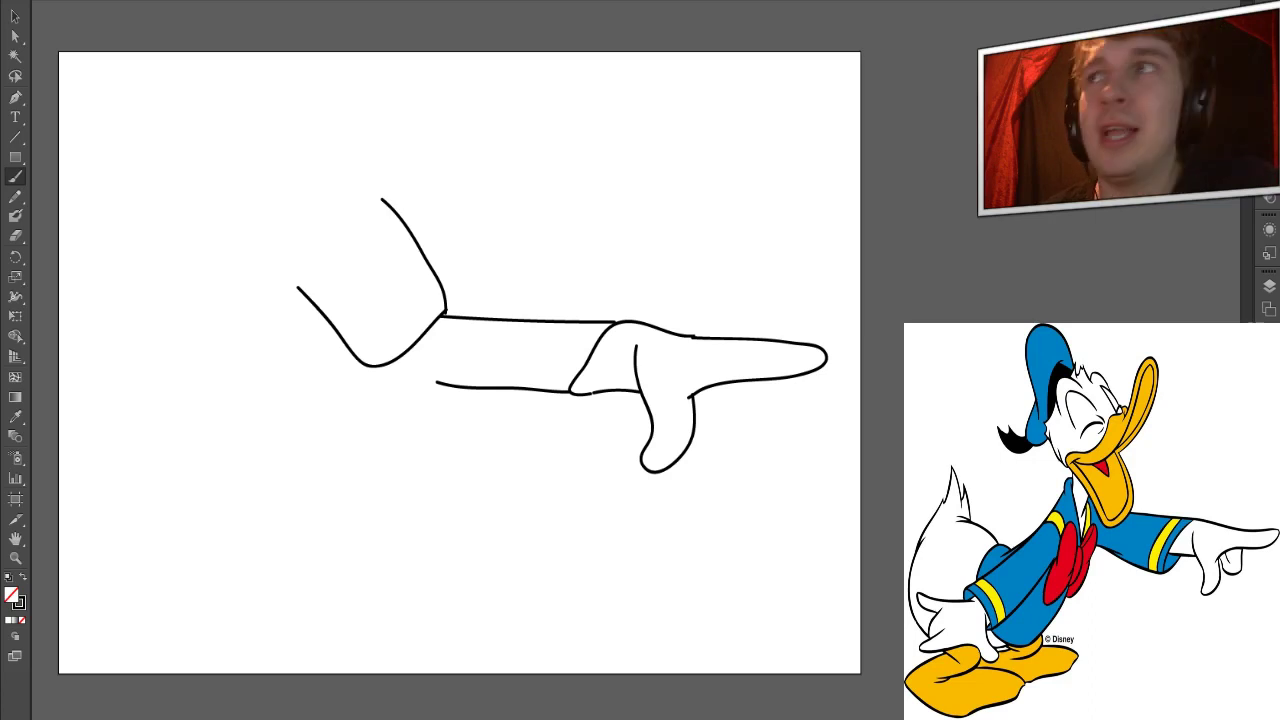
pyautogui.moveTo(378, 198)
pyautogui.mouseDown()
pyautogui.moveTo(455, 148)
pyautogui.moveTo(478, 111)
pyautogui.moveTo(480, 70)
pyautogui.moveTo(462, 54)
pyautogui.moveTo(430, 53)
pyautogui.moveTo(367, 86)
pyautogui.moveTo(334, 179)
pyautogui.mouseUp()
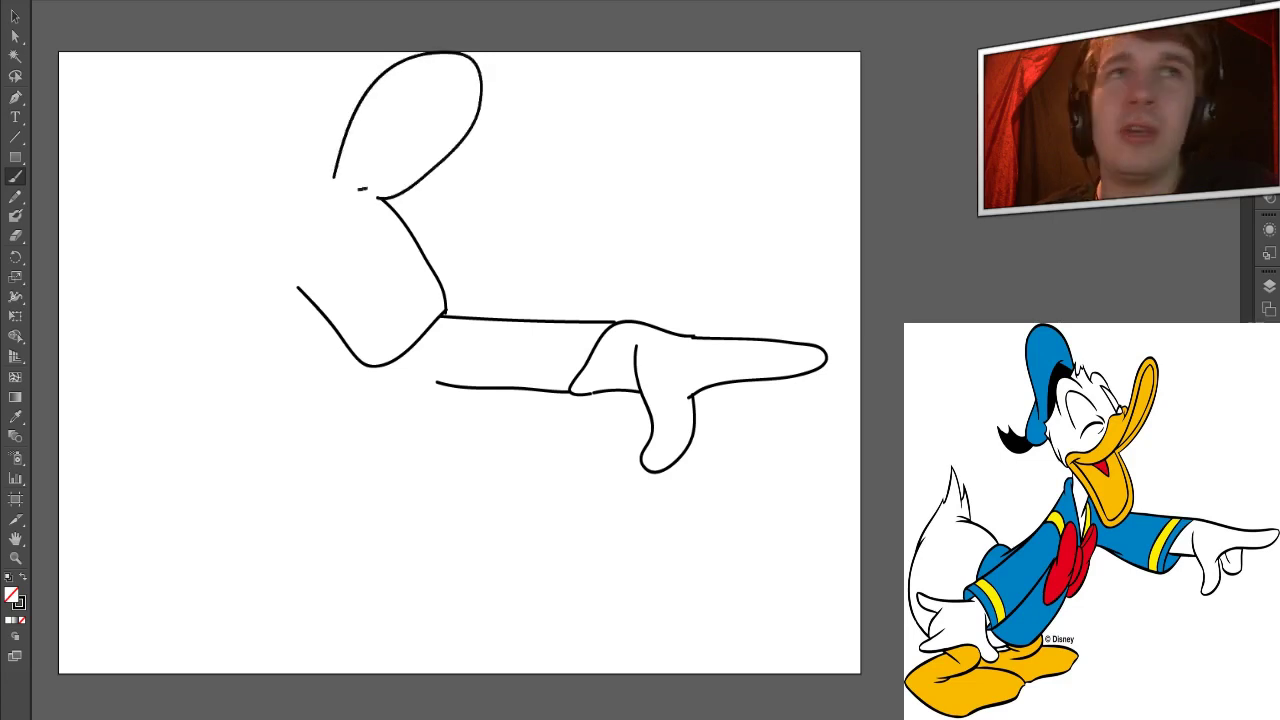
pyautogui.moveTo(366, 188)
pyautogui.mouseDown()
pyautogui.moveTo(454, 120)
pyautogui.moveTo(466, 88)
pyautogui.moveTo(450, 71)
pyautogui.moveTo(415, 72)
pyautogui.moveTo(388, 104)
pyautogui.moveTo(353, 188)
pyautogui.mouseUp()
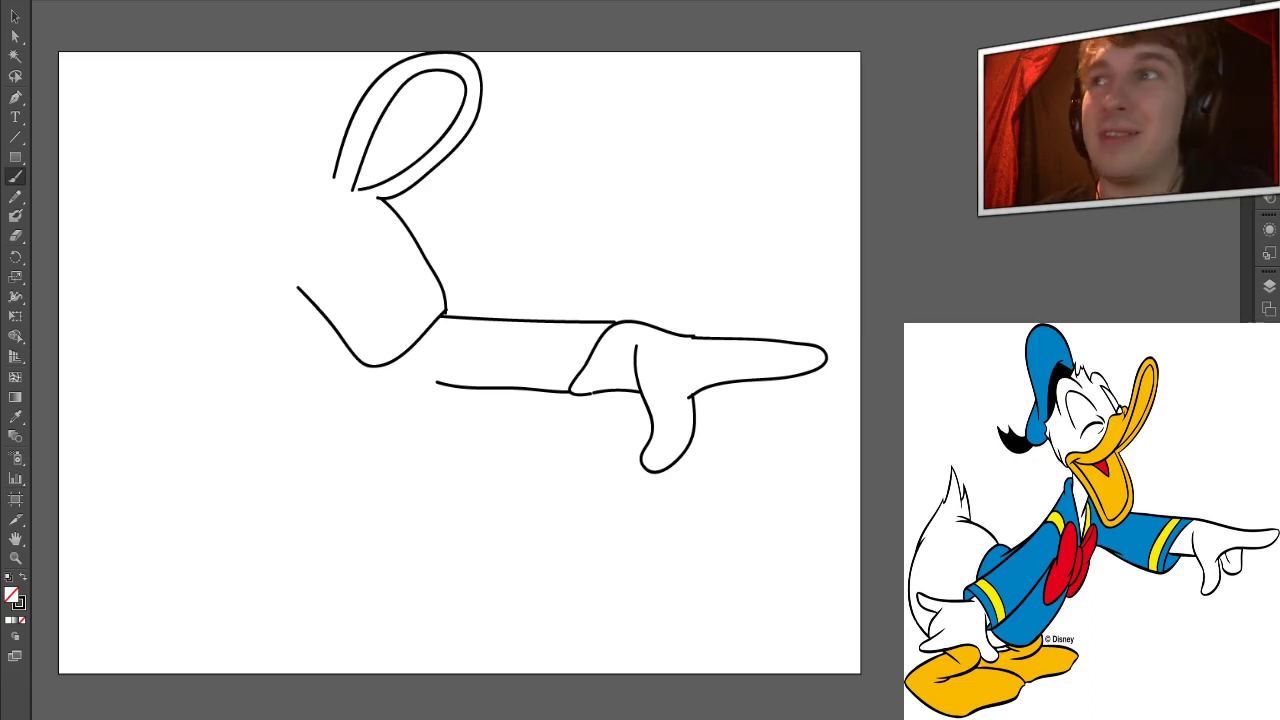
pyautogui.moveTo(376, 198)
pyautogui.mouseDown()
pyautogui.moveTo(416, 288)
pyautogui.moveTo(406, 330)
pyautogui.moveTo(382, 345)
pyautogui.moveTo(348, 325)
pyautogui.moveTo(312, 273)
pyautogui.moveTo(258, 253)
pyautogui.mouseUp()
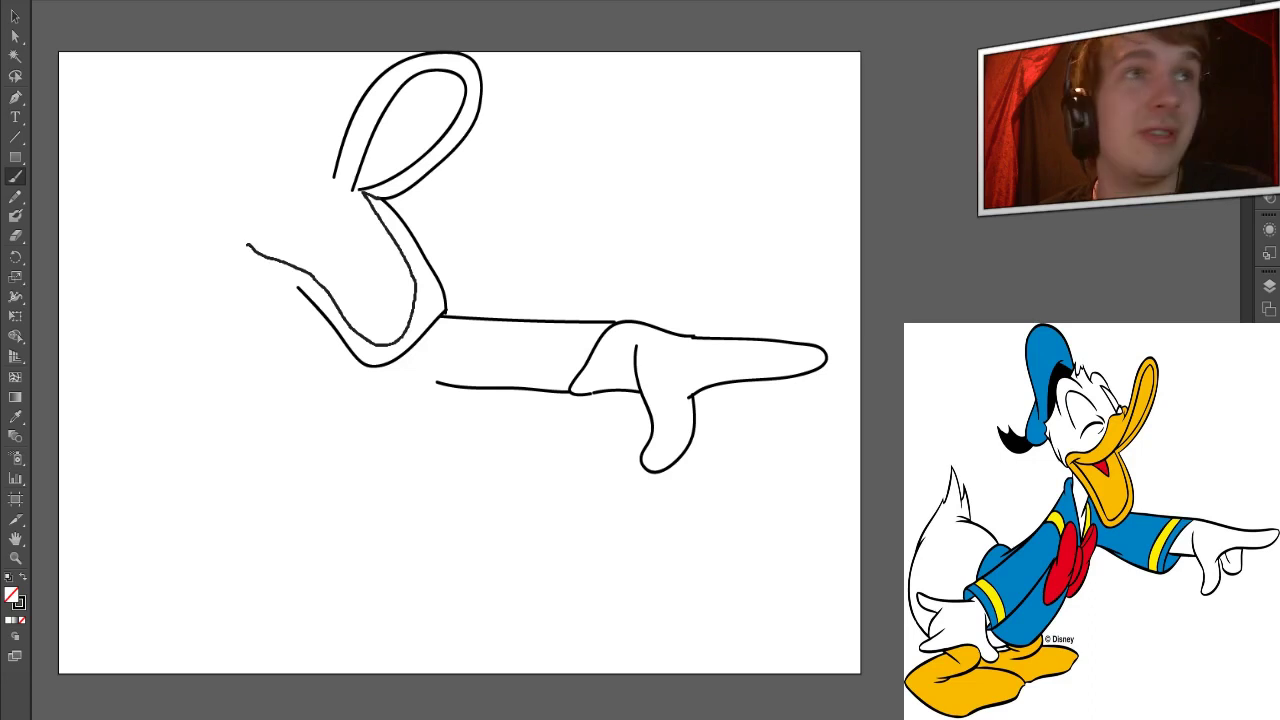
pyautogui.moveTo(248, 244)
pyautogui.mouseDown()
pyautogui.moveTo(296, 230)
pyautogui.moveTo(356, 182)
pyautogui.mouseUp()
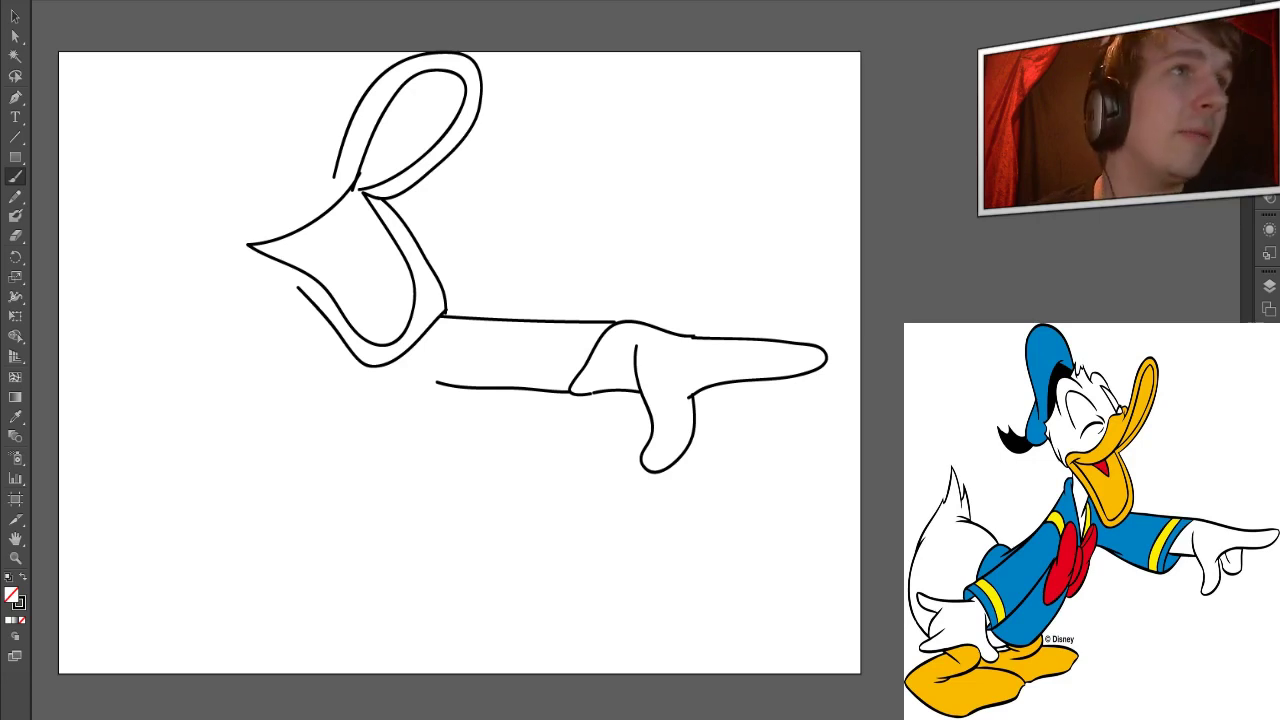
pyautogui.moveTo(248, 240)
pyautogui.mouseDown()
pyautogui.moveTo(240, 252)
pyautogui.moveTo(270, 224)
pyautogui.moveTo(344, 258)
pyautogui.moveTo(336, 212)
pyautogui.mouseUp()
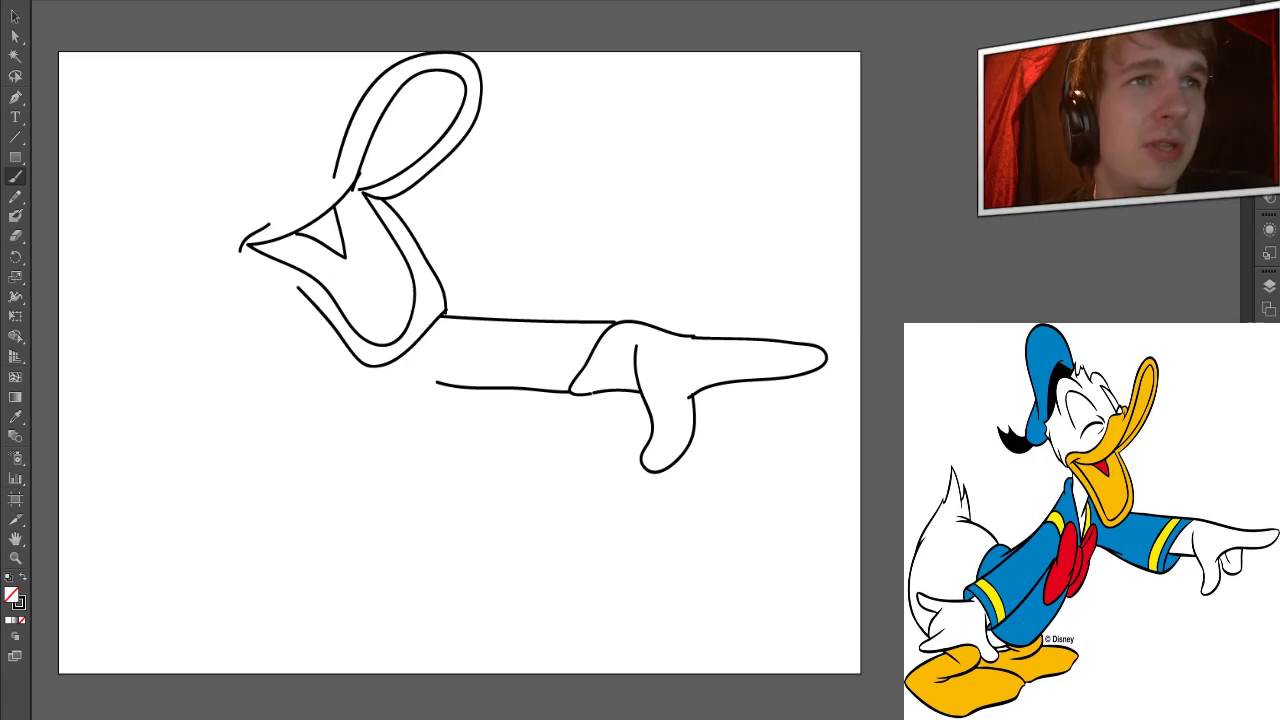
# Add the cuff stripe to the outstretched sleeve and draw the pointed collar lines below the beak.
pyautogui.moveTo(590, 320)
pyautogui.mouseDown()
pyautogui.moveTo(544, 385)
pyautogui.moveTo(536, 354)
pyautogui.moveTo(563, 324)
pyautogui.moveTo(532, 382)
pyautogui.mouseUp()
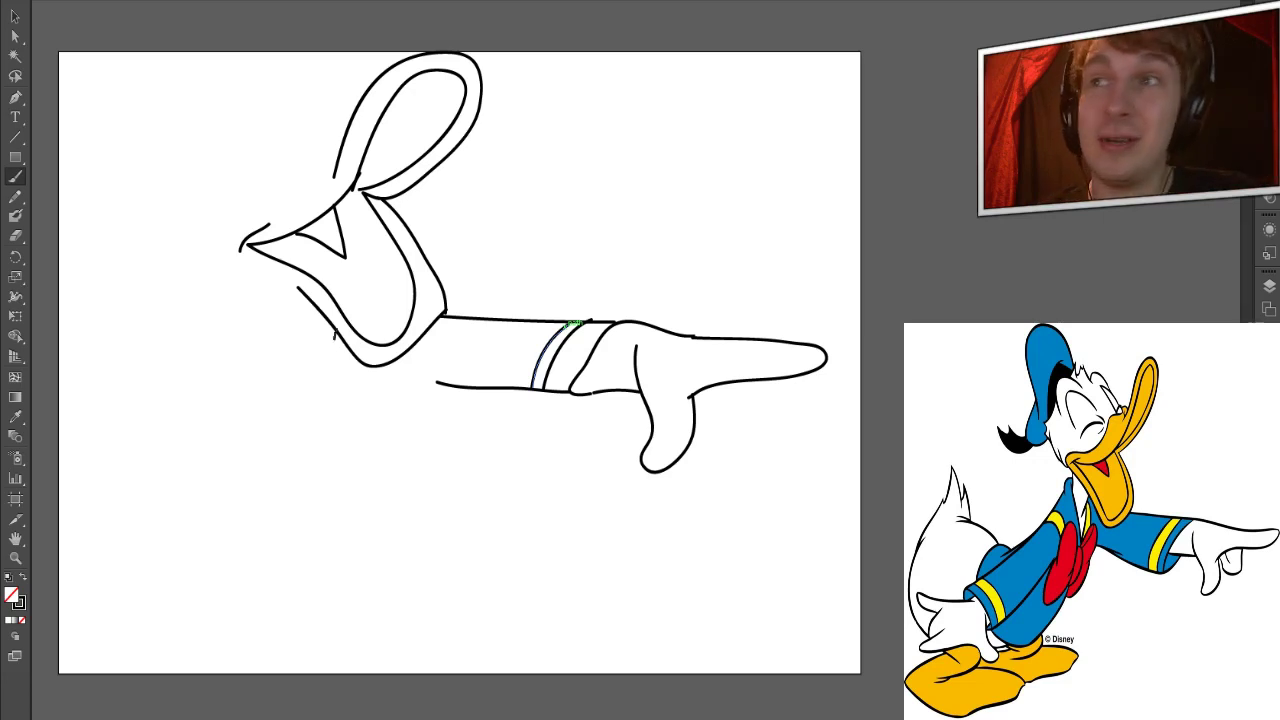
pyautogui.moveTo(334, 334); pyautogui.dragTo(308, 394)
pyautogui.moveTo(312, 306)
pyautogui.mouseDown()
pyautogui.moveTo(281, 343)
pyautogui.moveTo(304, 443)
pyautogui.moveTo(321, 381)
pyautogui.mouseUp()
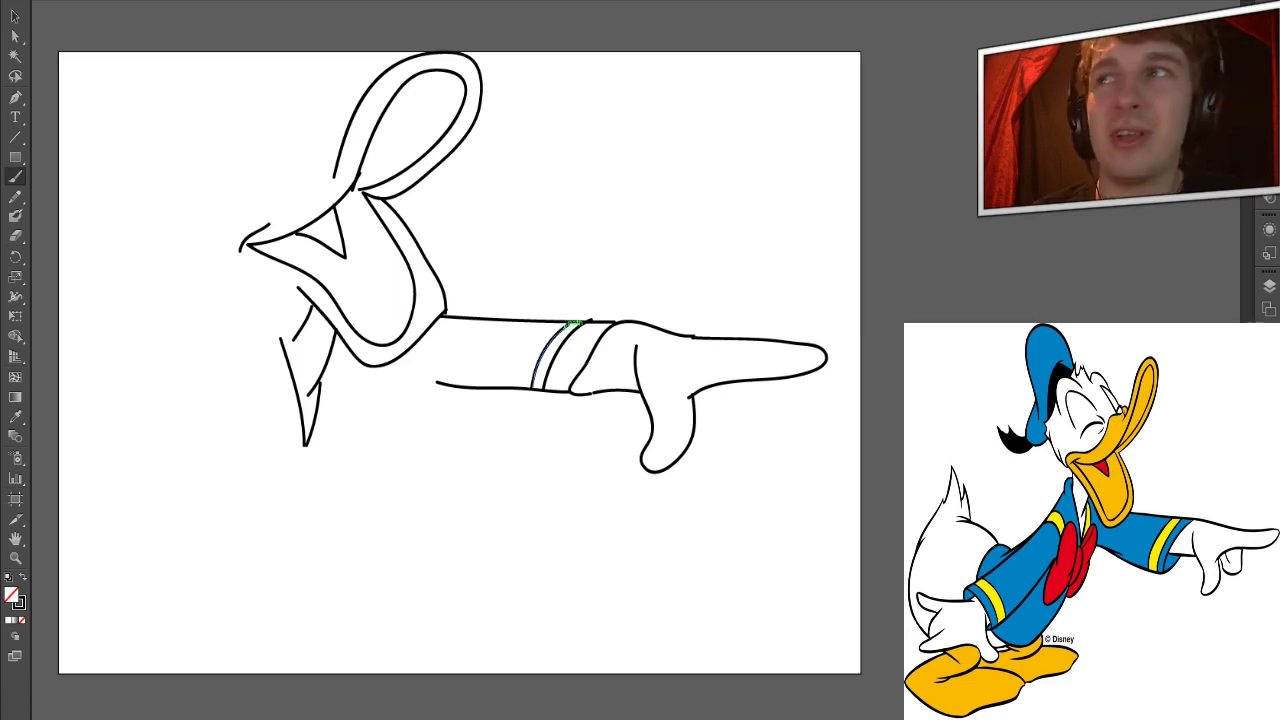
# Draw the closed eyes with their outlines, the cheek and beak bridge, the forehead and the spiky hair tuft.
pyautogui.moveTo(228, 200); pyautogui.dragTo(278, 178)
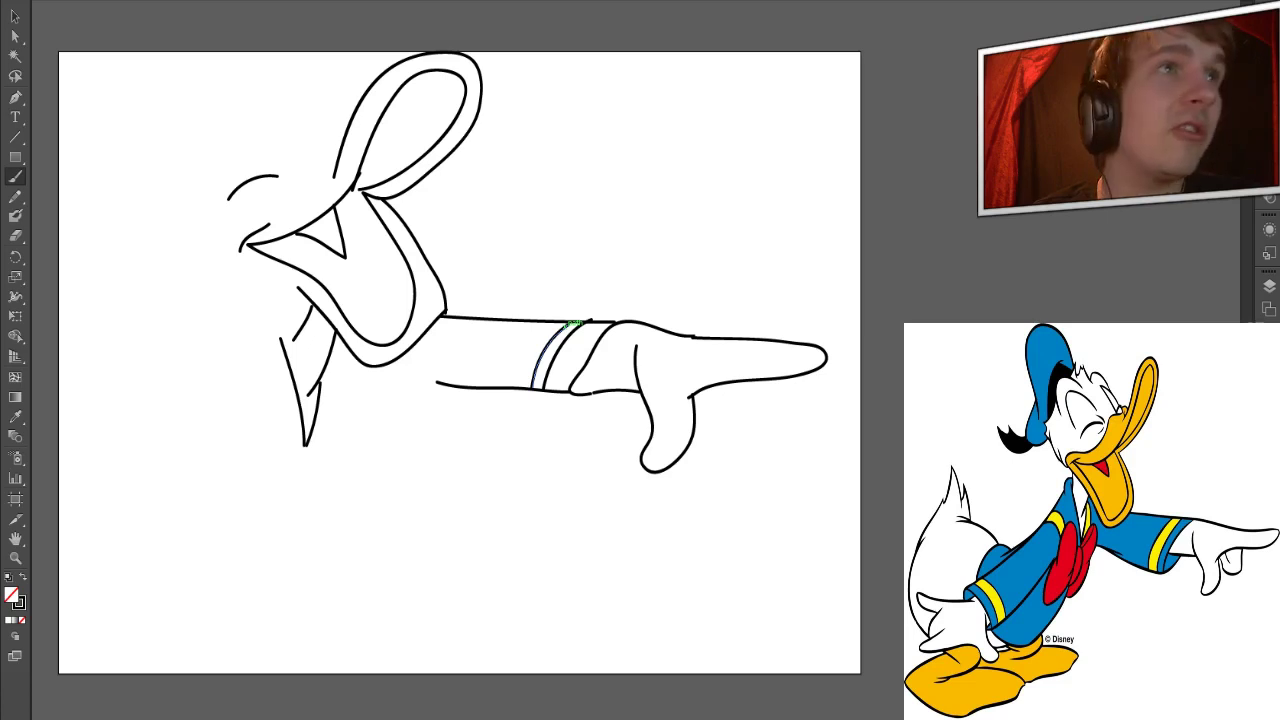
pyautogui.moveTo(338, 158)
pyautogui.mouseDown()
pyautogui.moveTo(327, 170)
pyautogui.moveTo(340, 176)
pyautogui.moveTo(277, 122)
pyautogui.moveTo(312, 176)
pyautogui.mouseUp()
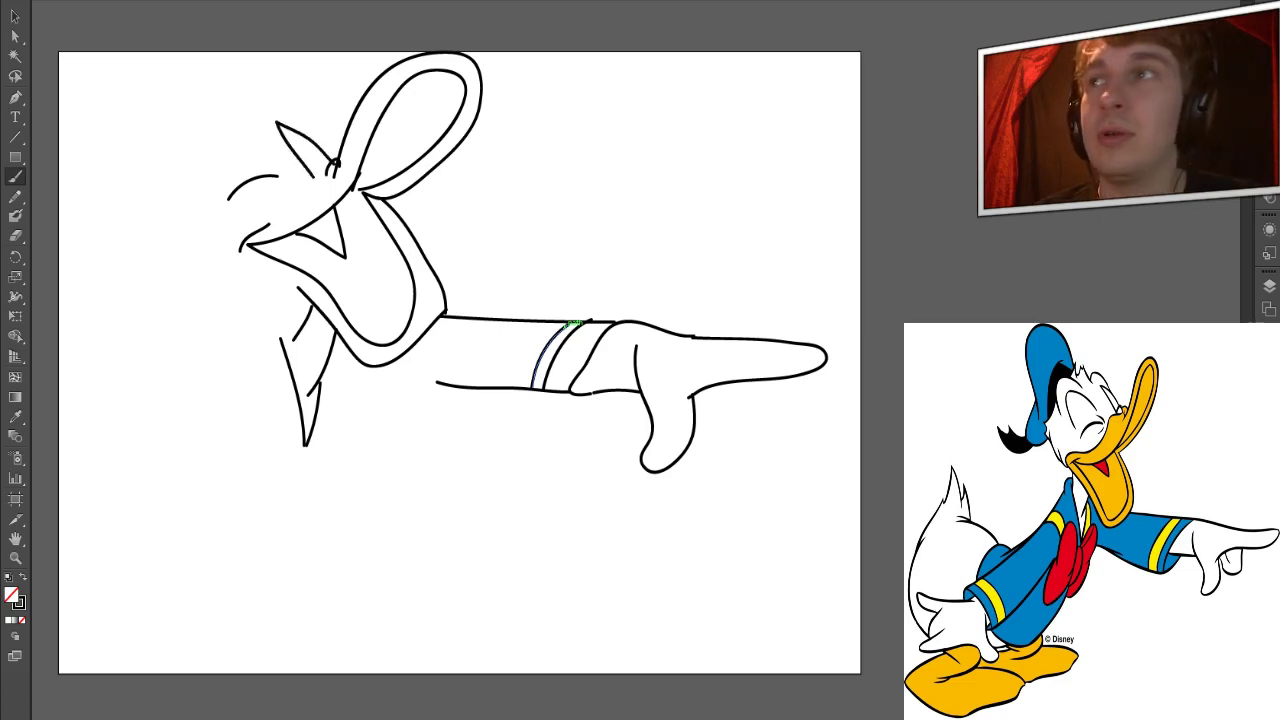
pyautogui.moveTo(336, 177)
pyautogui.mouseDown()
pyautogui.moveTo(291, 182)
pyautogui.moveTo(268, 215)
pyautogui.moveTo(190, 228)
pyautogui.moveTo(230, 262)
pyautogui.moveTo(299, 288)
pyautogui.mouseUp()
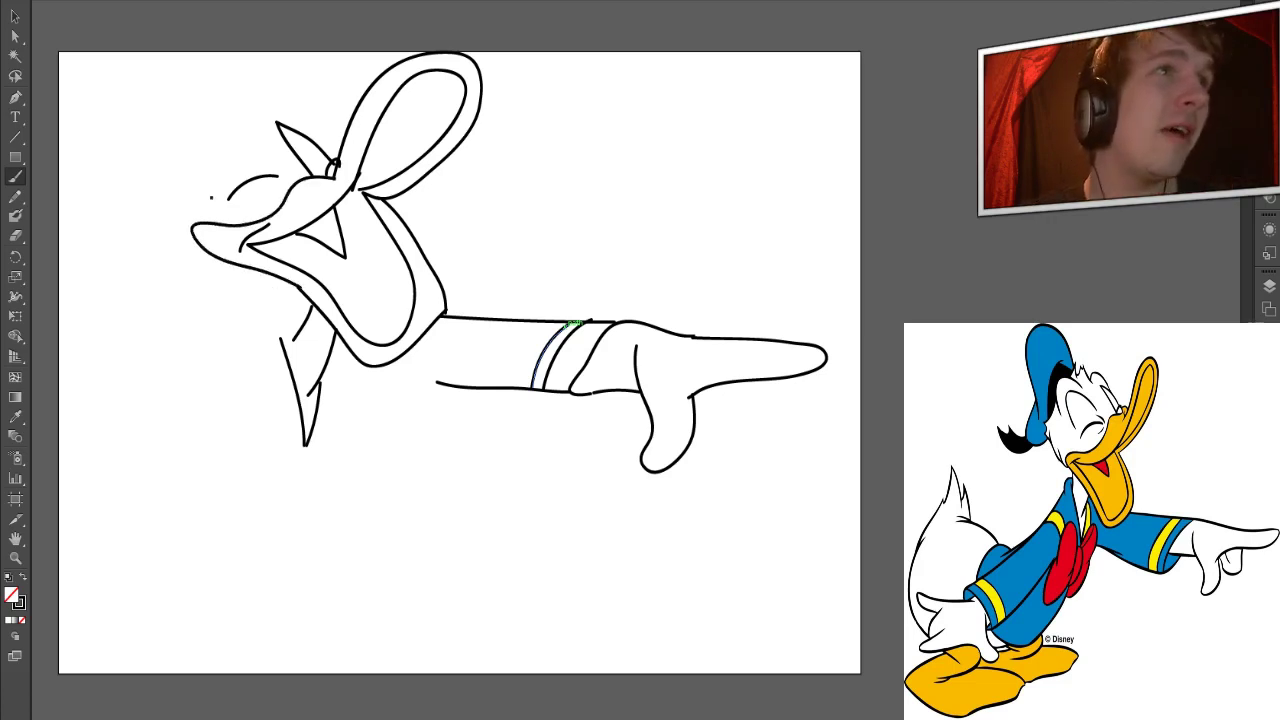
pyautogui.moveTo(211, 197)
pyautogui.mouseDown()
pyautogui.moveTo(201, 146)
pyautogui.moveTo(216, 120)
pyautogui.moveTo(249, 122)
pyautogui.moveTo(290, 176)
pyautogui.mouseUp()
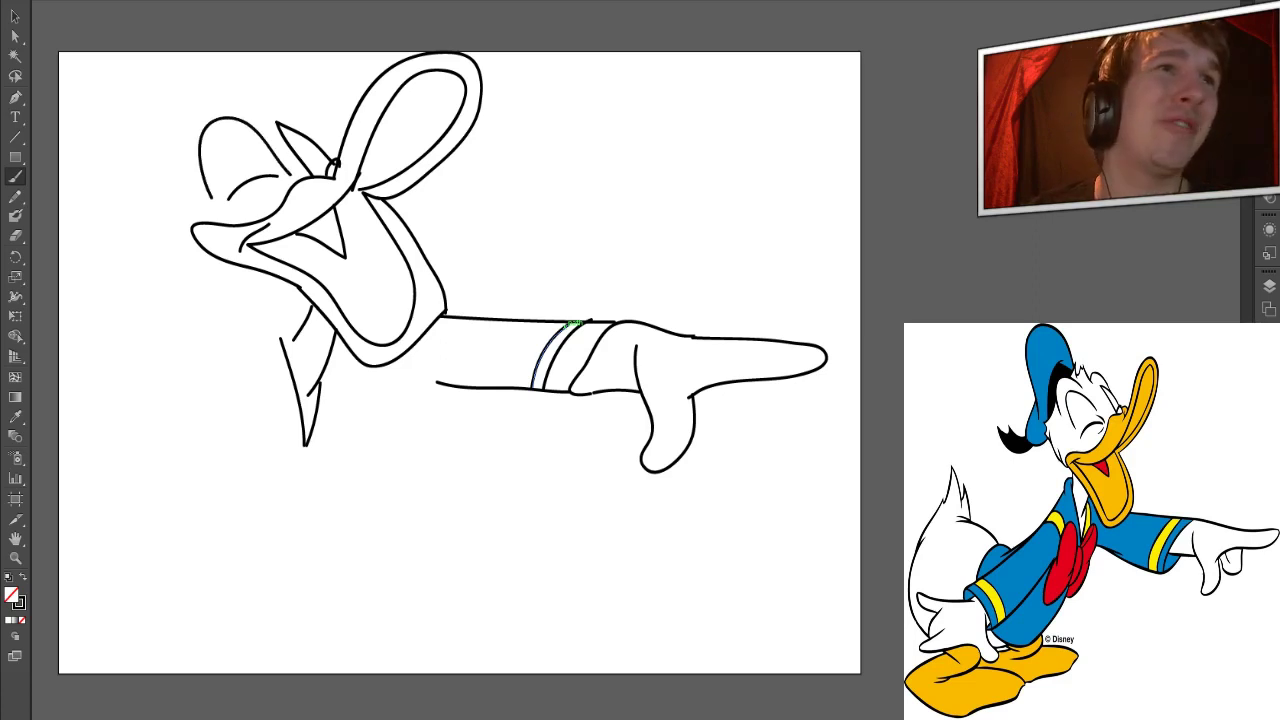
pyautogui.moveTo(296, 130)
pyautogui.mouseDown()
pyautogui.moveTo(272, 88)
pyautogui.moveTo(255, 88)
pyautogui.mouseUp()
pyautogui.moveTo(246, 74)
pyautogui.mouseDown()
pyautogui.moveTo(248, 88)
pyautogui.moveTo(230, 82)
pyautogui.moveTo(250, 88)
pyautogui.moveTo(195, 98)
pyautogui.mouseUp()
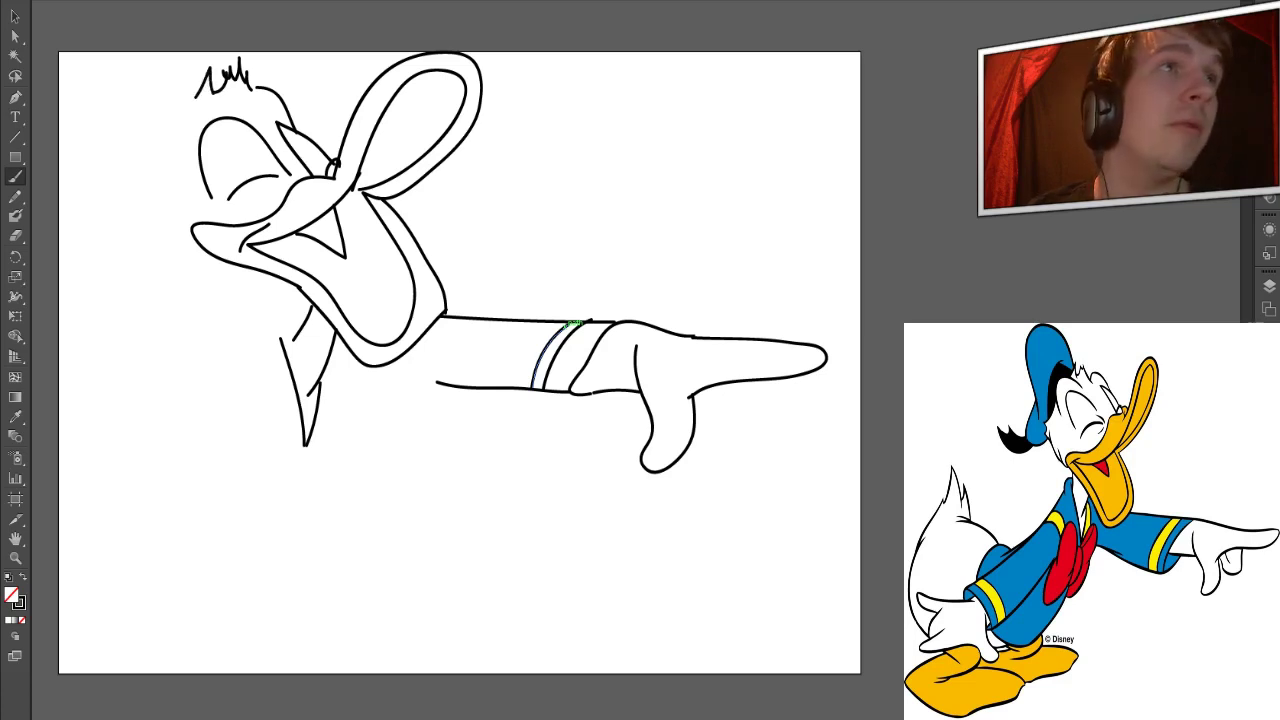
pyautogui.moveTo(260, 122)
pyautogui.mouseDown()
pyautogui.moveTo(186, 100)
pyautogui.moveTo(171, 162)
pyautogui.moveTo(180, 194)
pyautogui.mouseUp()
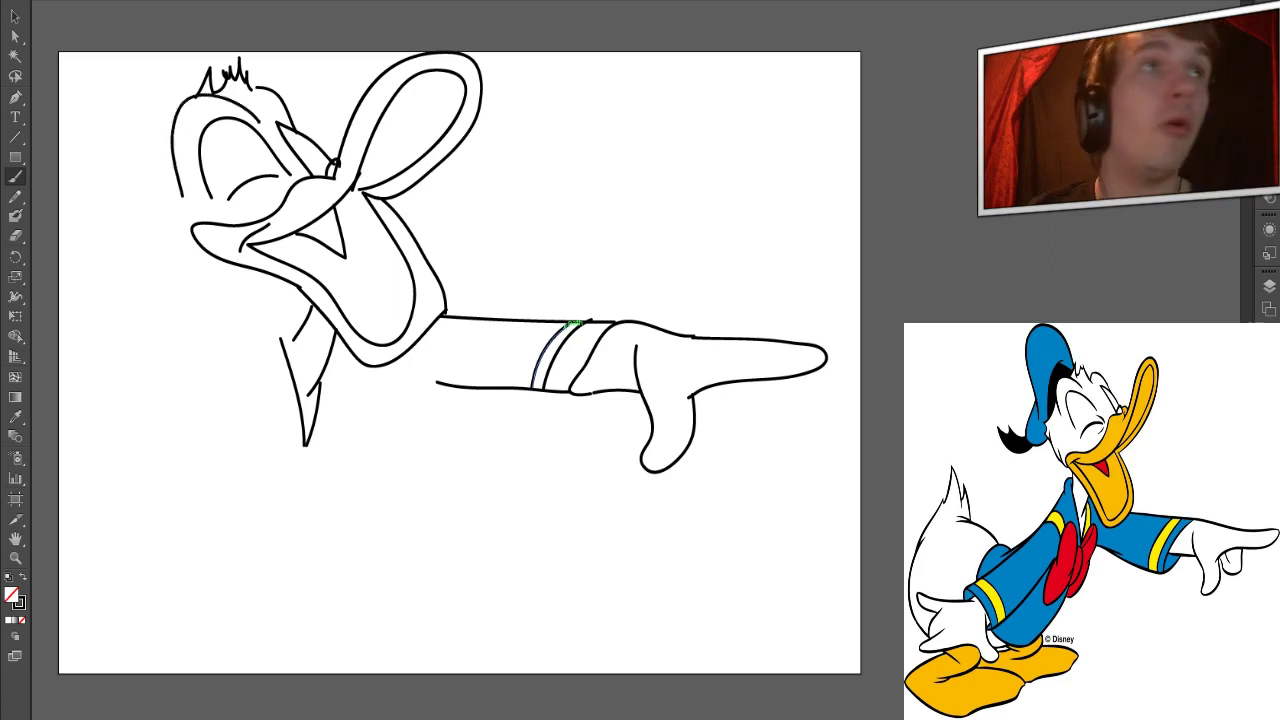
# Draw the sailor hat behind the head with its ribbon, along with the cheek feathers and the chin curve.
pyautogui.moveTo(208, 80)
pyautogui.mouseDown()
pyautogui.moveTo(122, 17)
pyautogui.moveTo(77, 20)
pyautogui.moveTo(62, 60)
pyautogui.moveTo(101, 217)
pyautogui.moveTo(86, 204)
pyautogui.moveTo(67, 285)
pyautogui.moveTo(100, 283)
pyautogui.moveTo(140, 240)
pyautogui.moveTo(183, 226)
pyautogui.moveTo(148, 250)
pyautogui.moveTo(190, 222)
pyautogui.mouseUp()
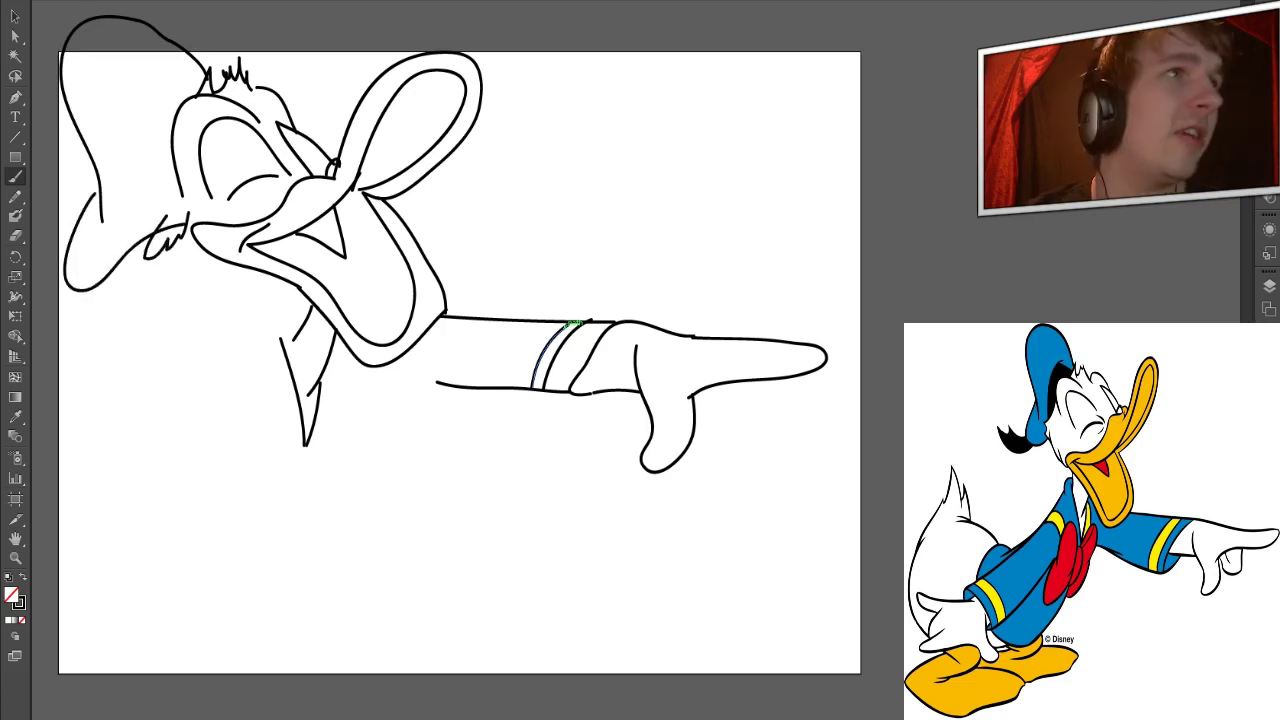
pyautogui.moveTo(35, 263)
pyautogui.mouseDown()
pyautogui.moveTo(93, 260)
pyautogui.moveTo(104, 282)
pyautogui.mouseUp()
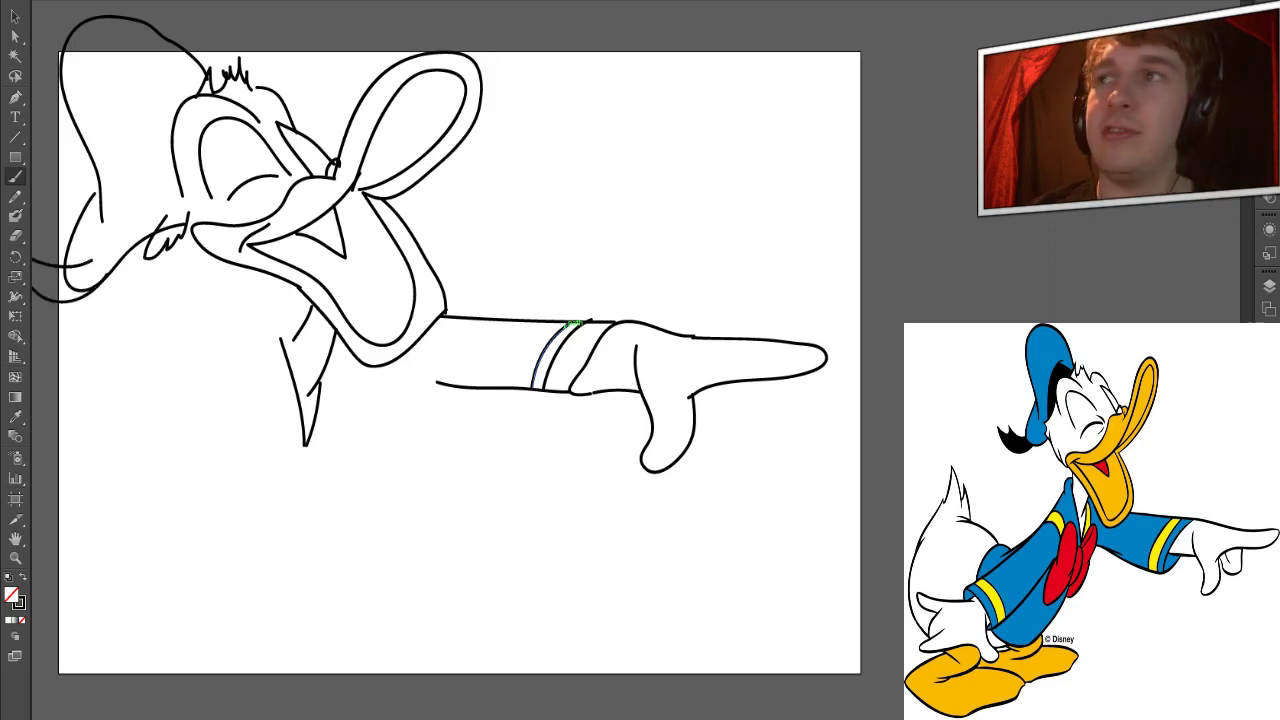
pyautogui.moveTo(160, 232)
pyautogui.mouseDown()
pyautogui.moveTo(163, 270)
pyautogui.moveTo(248, 268)
pyautogui.mouseUp()
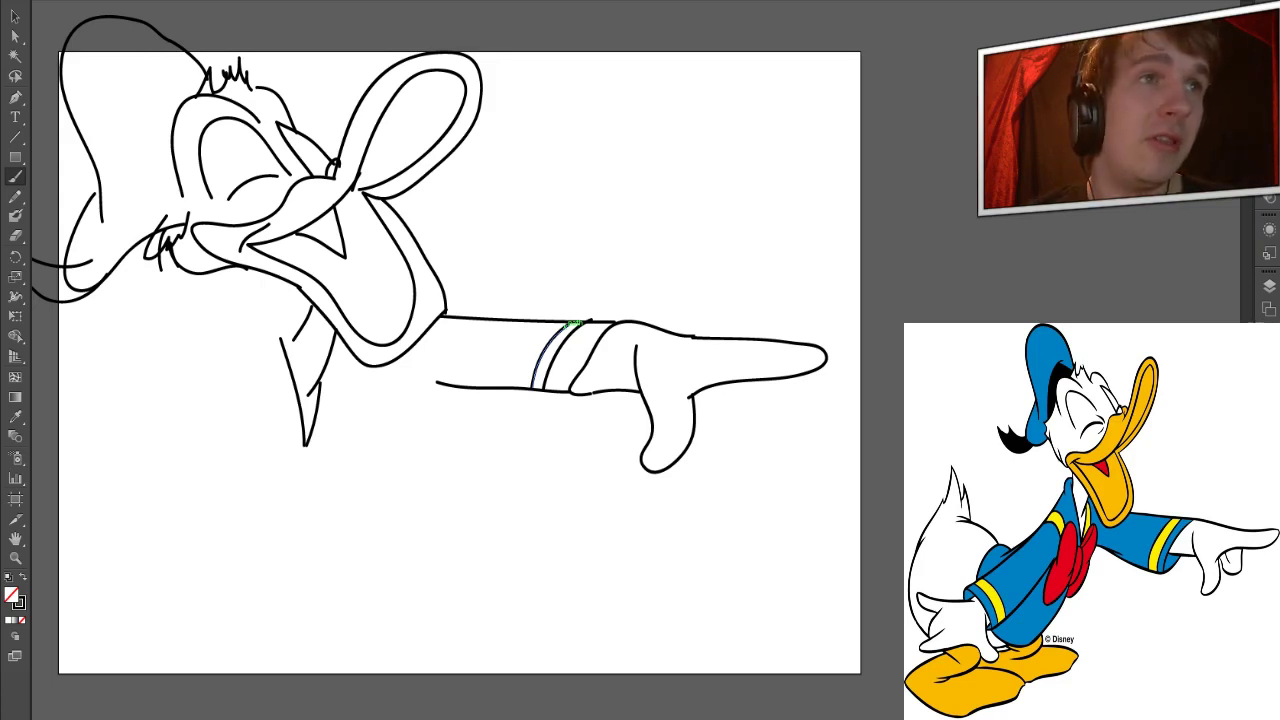
# Draw the bow tie with its loops and knot, the front line of the body, and the shoulder and edges of the near arm.
pyautogui.moveTo(444, 385)
pyautogui.mouseDown()
pyautogui.moveTo(366, 382)
pyautogui.moveTo(362, 364)
pyautogui.moveTo(336, 415)
pyautogui.moveTo(336, 482)
pyautogui.moveTo(293, 510)
pyautogui.mouseUp()
pyautogui.moveTo(301, 446); pyautogui.dragTo(212, 672)
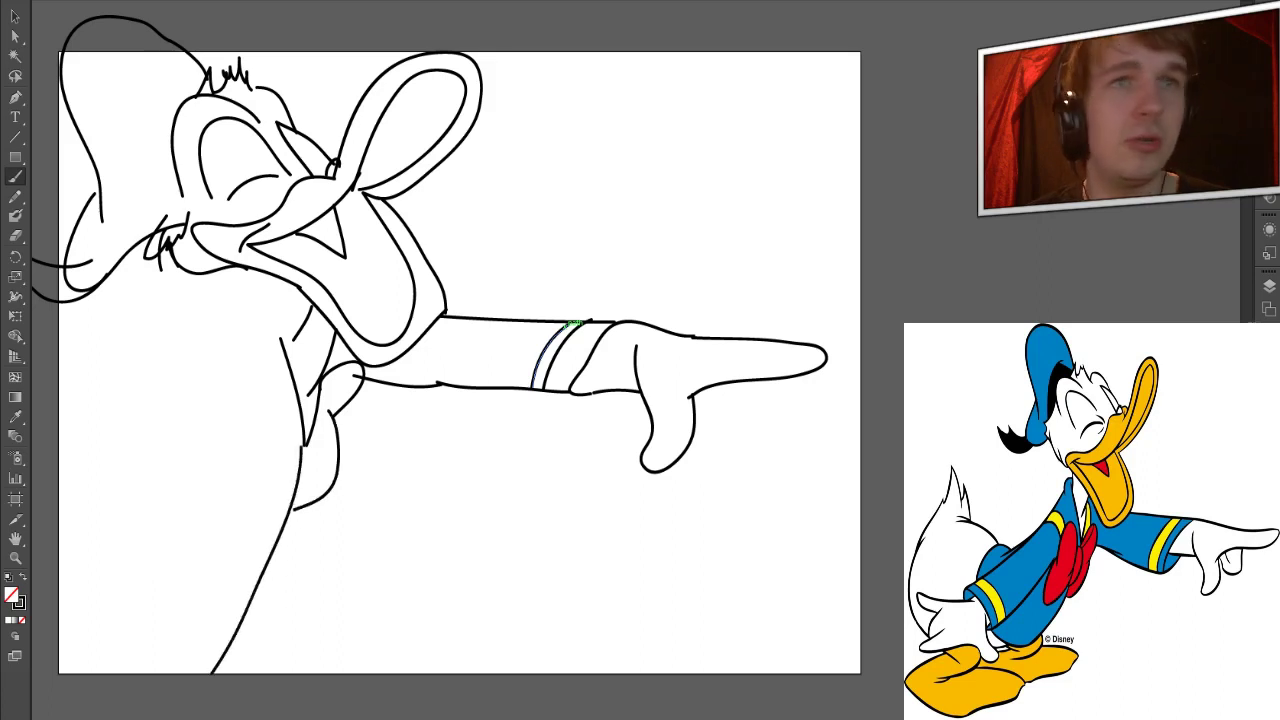
pyautogui.moveTo(287, 362)
pyautogui.mouseDown()
pyautogui.moveTo(256, 318)
pyautogui.moveTo(207, 518)
pyautogui.moveTo(298, 494)
pyautogui.mouseUp()
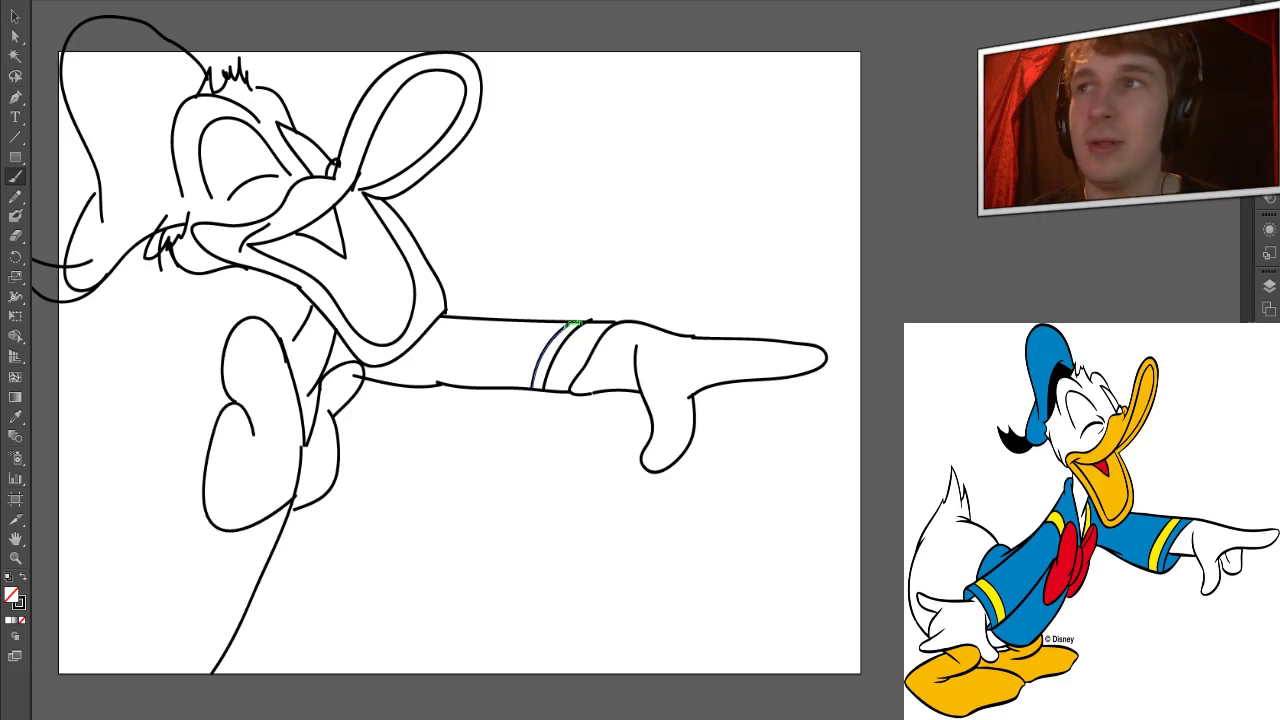
pyautogui.moveTo(305, 398)
pyautogui.mouseDown()
pyautogui.moveTo(289, 500)
pyautogui.moveTo(316, 410)
pyautogui.mouseUp()
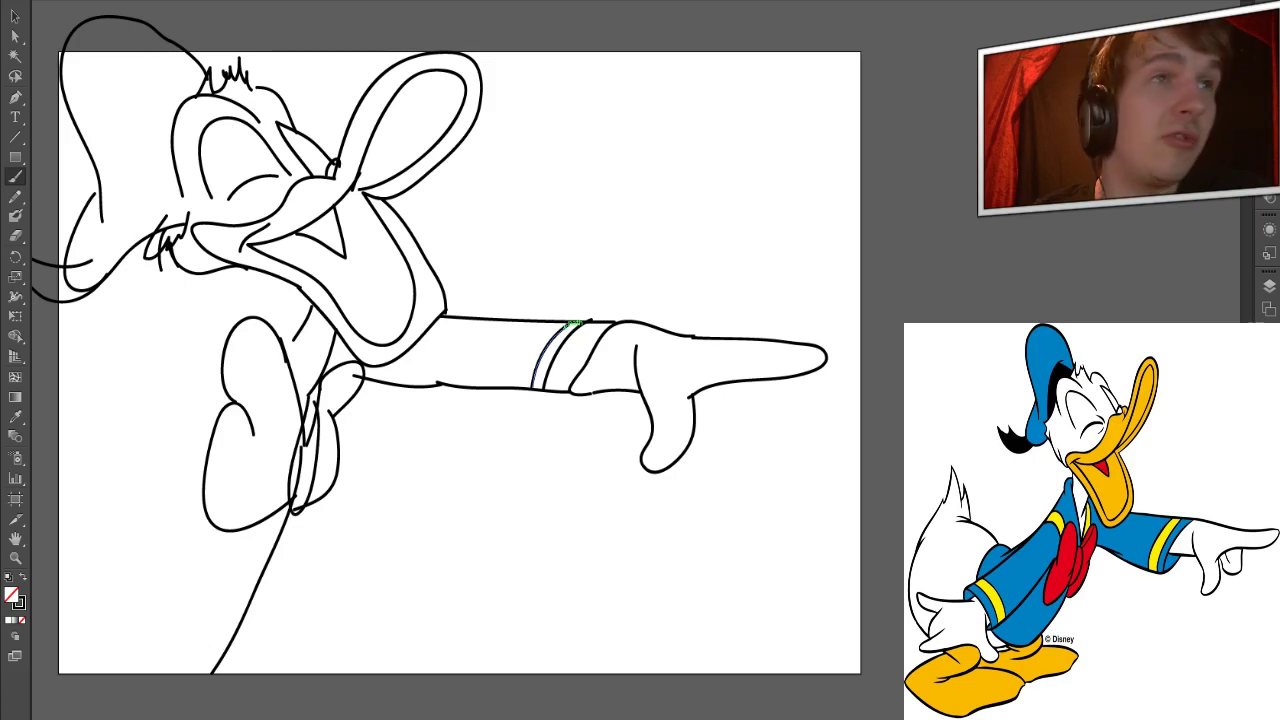
pyautogui.moveTo(297, 330)
pyautogui.mouseDown()
pyautogui.moveTo(272, 302)
pyautogui.moveTo(256, 335)
pyautogui.moveTo(185, 379)
pyautogui.moveTo(32, 450)
pyautogui.mouseUp()
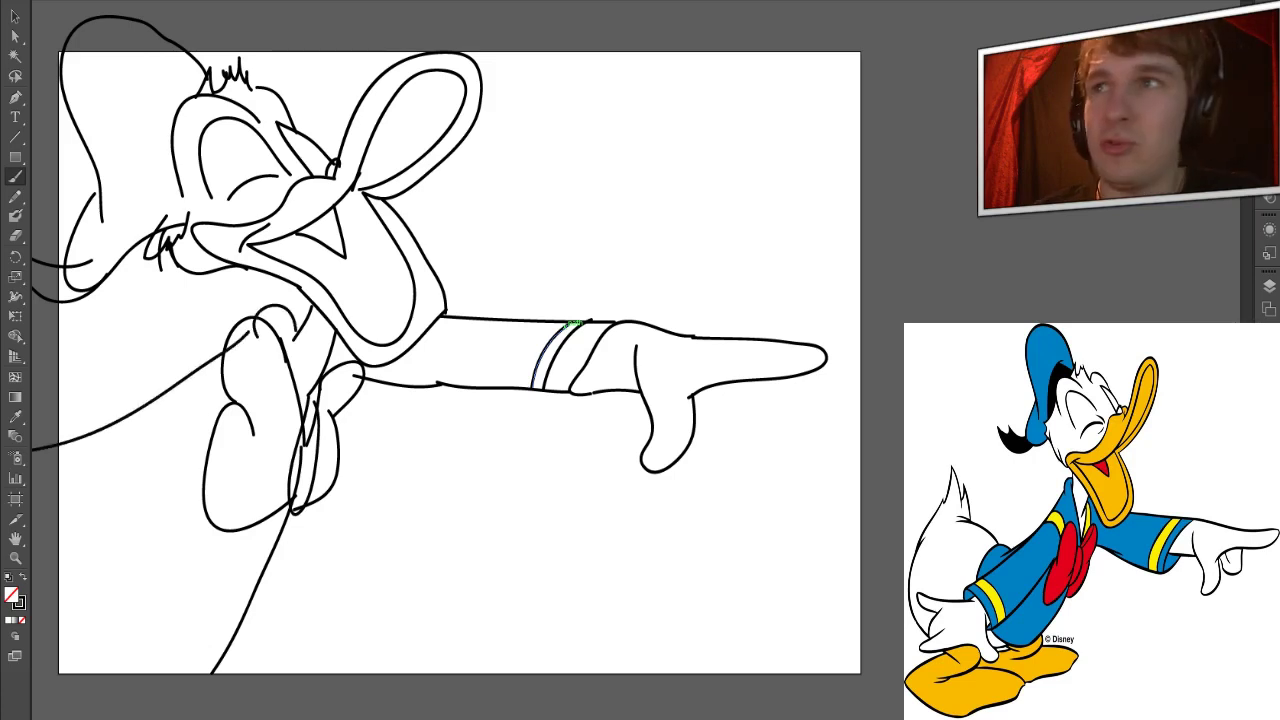
pyautogui.moveTo(198, 460); pyautogui.dragTo(32, 578)
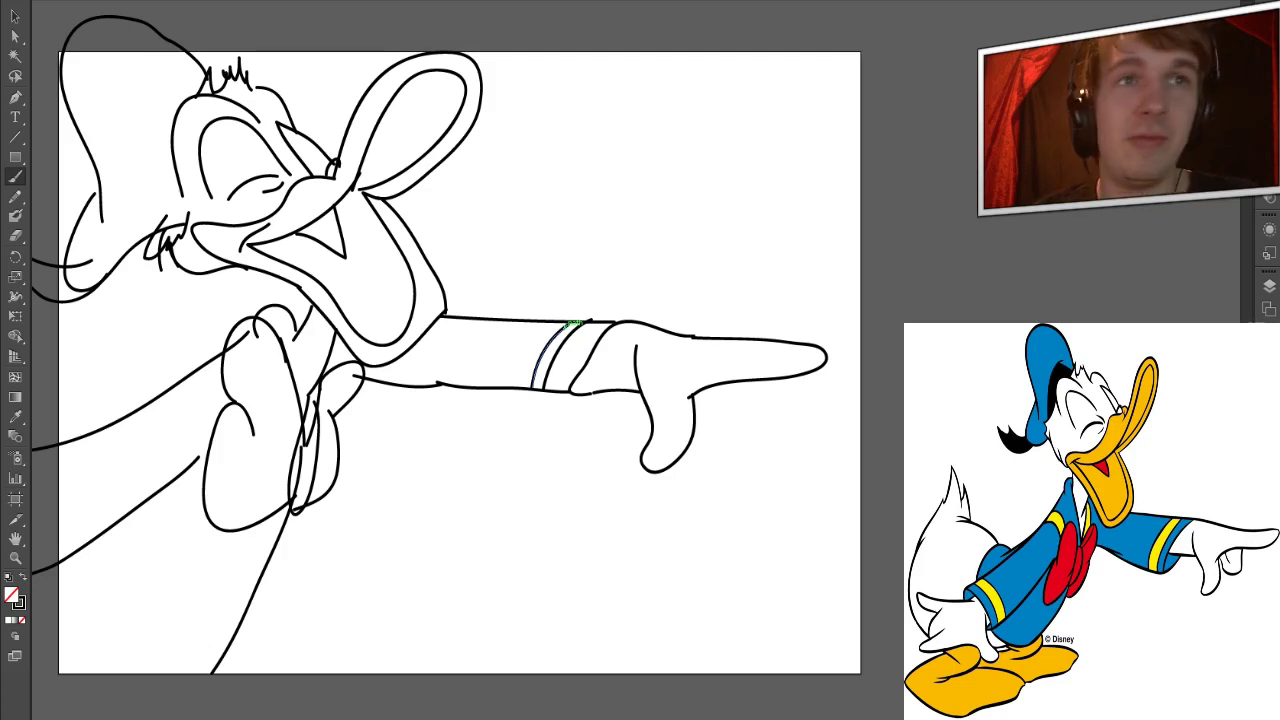
# Add the curled fingers under the pointing hand, retrace the cuff stripe, and draw the sleeve opening with its lower edge.
pyautogui.moveTo(688, 398)
pyautogui.mouseDown()
pyautogui.moveTo(724, 430)
pyautogui.moveTo(750, 384)
pyautogui.moveTo(736, 400)
pyautogui.mouseUp()
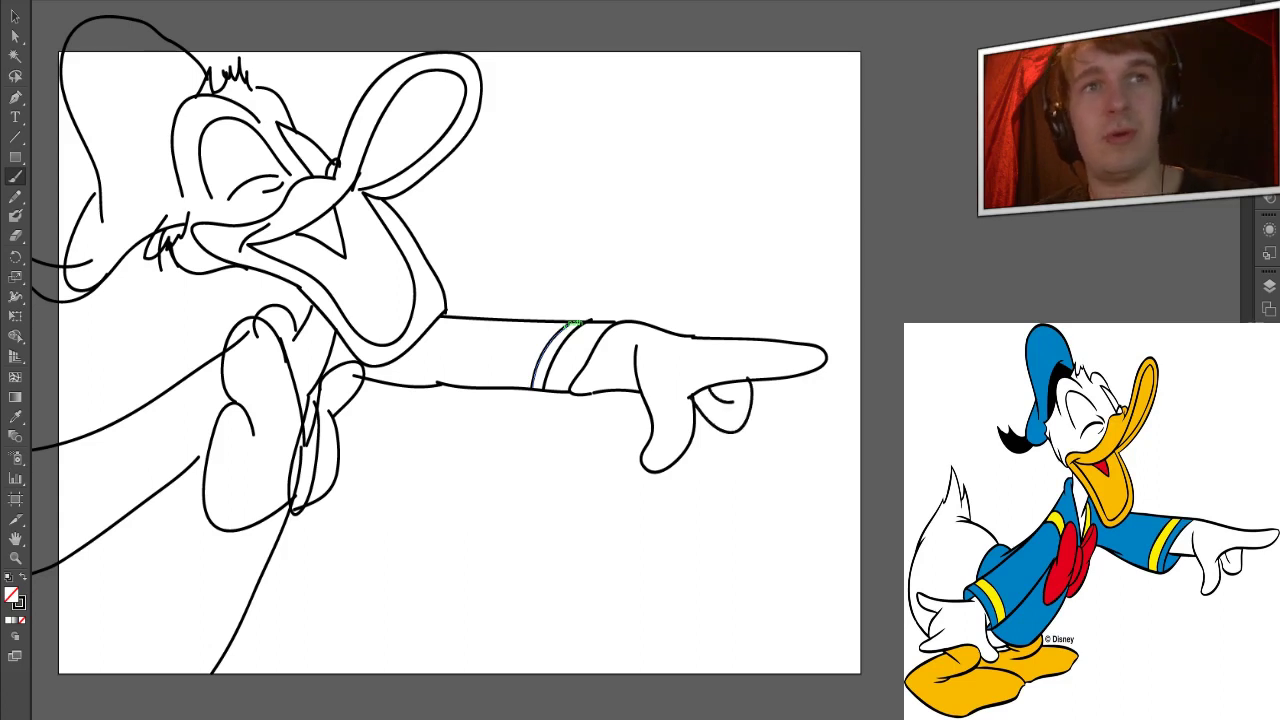
pyautogui.moveTo(572, 322); pyautogui.dragTo(538, 386)
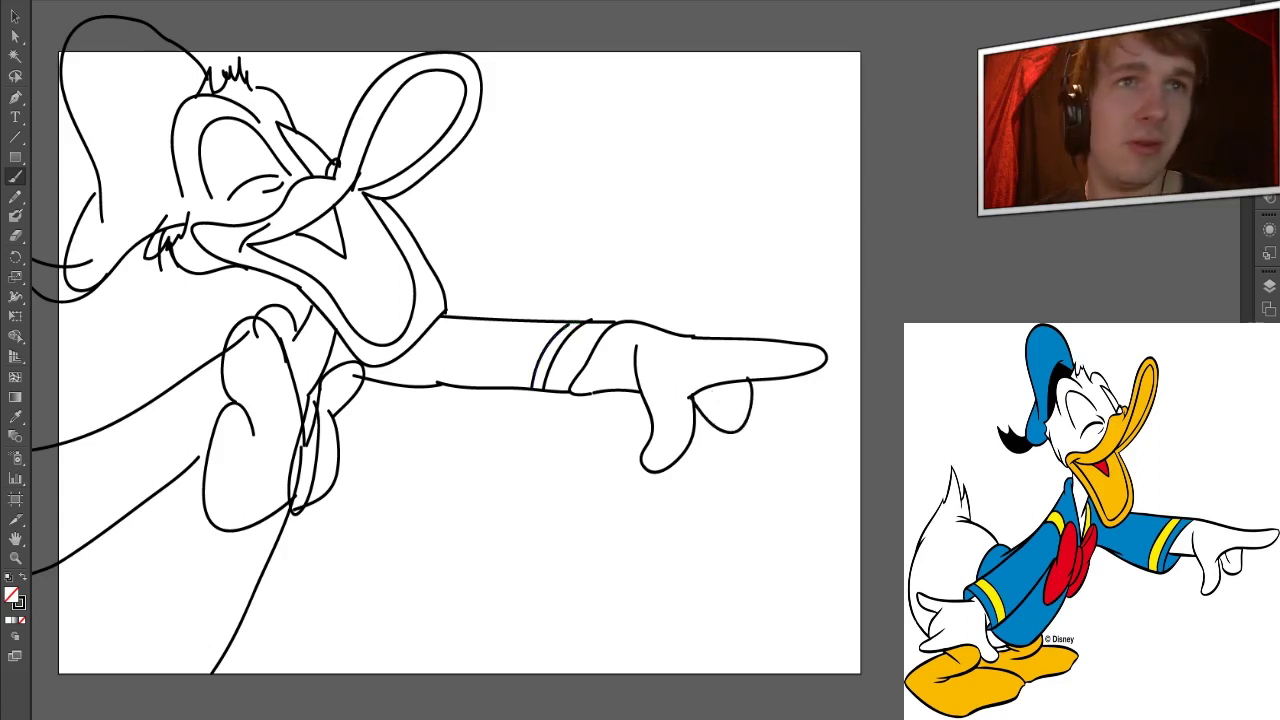
pyautogui.moveTo(716, 405); pyautogui.dragTo(703, 390)
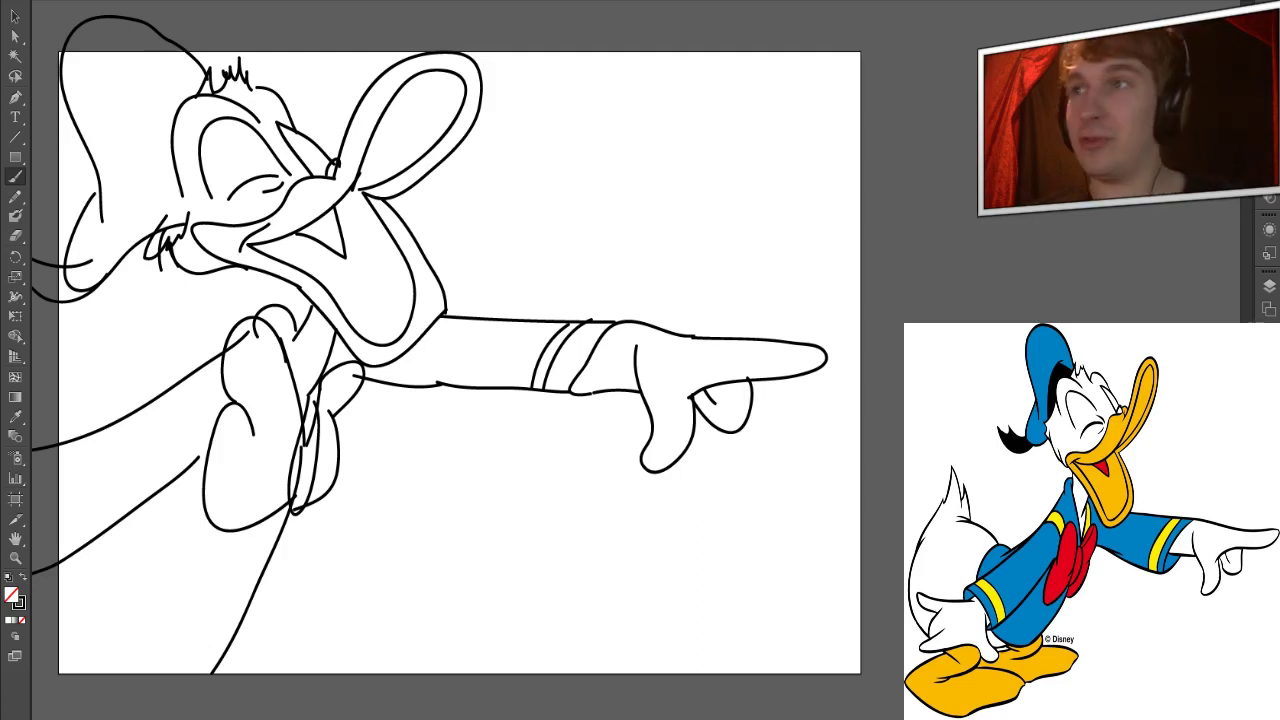
pyautogui.moveTo(544, 389)
pyautogui.mouseDown()
pyautogui.moveTo(566, 413)
pyautogui.moveTo(574, 399)
pyautogui.moveTo(544, 394)
pyautogui.mouseUp()
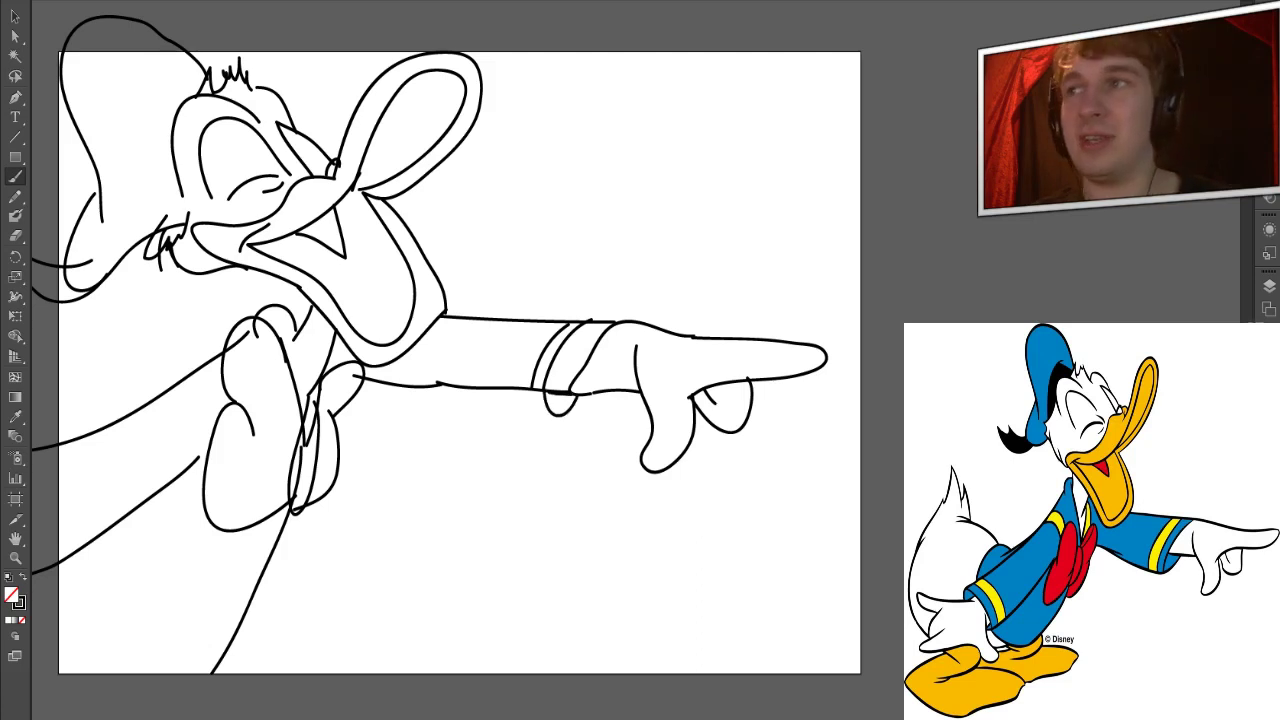
pyautogui.moveTo(564, 408); pyautogui.dragTo(422, 378)
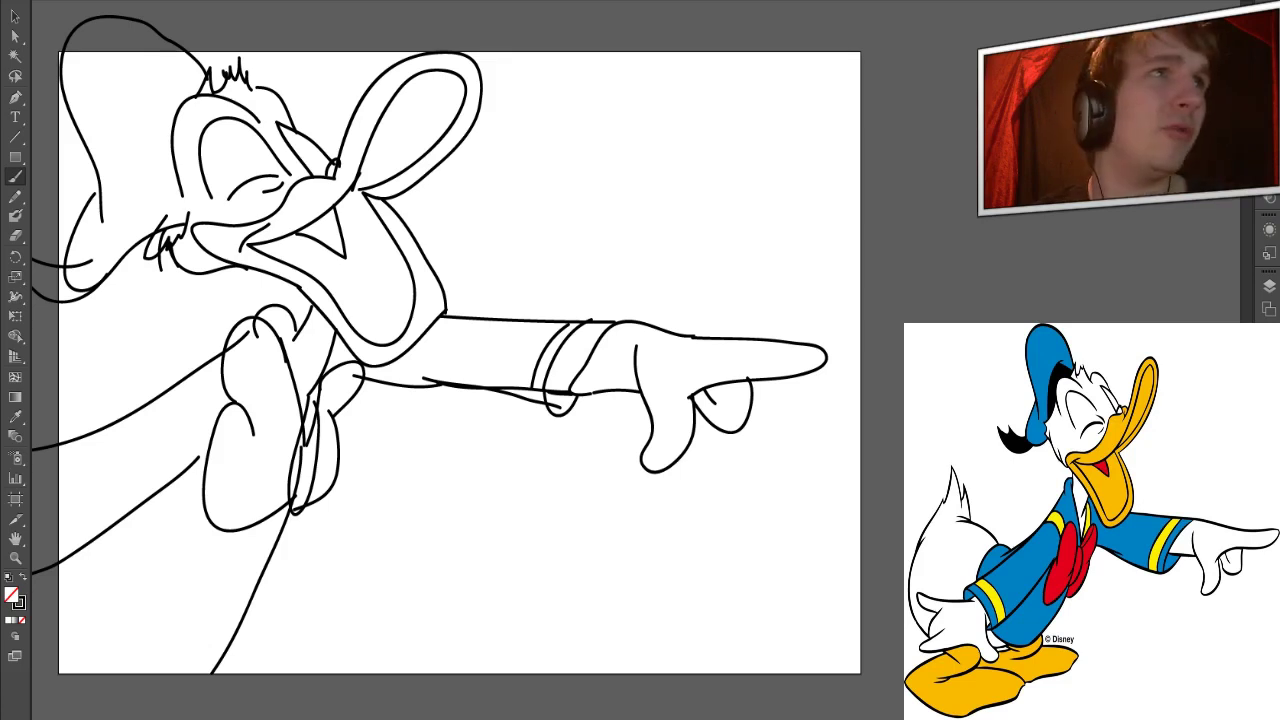
# Scribble in the dark inner band of the hat behind the head with dense black strokes.
pyautogui.moveTo(158, 75)
pyautogui.mouseDown()
pyautogui.moveTo(198, 92)
pyautogui.moveTo(148, 91)
pyautogui.moveTo(138, 158)
pyautogui.moveTo(160, 228)
pyautogui.moveTo(177, 176)
pyautogui.moveTo(164, 136)
pyautogui.moveTo(160, 186)
pyautogui.moveTo(144, 124)
pyautogui.moveTo(152, 98)
pyautogui.moveTo(178, 116)
pyautogui.moveTo(148, 182)
pyautogui.moveTo(166, 220)
pyautogui.mouseUp()
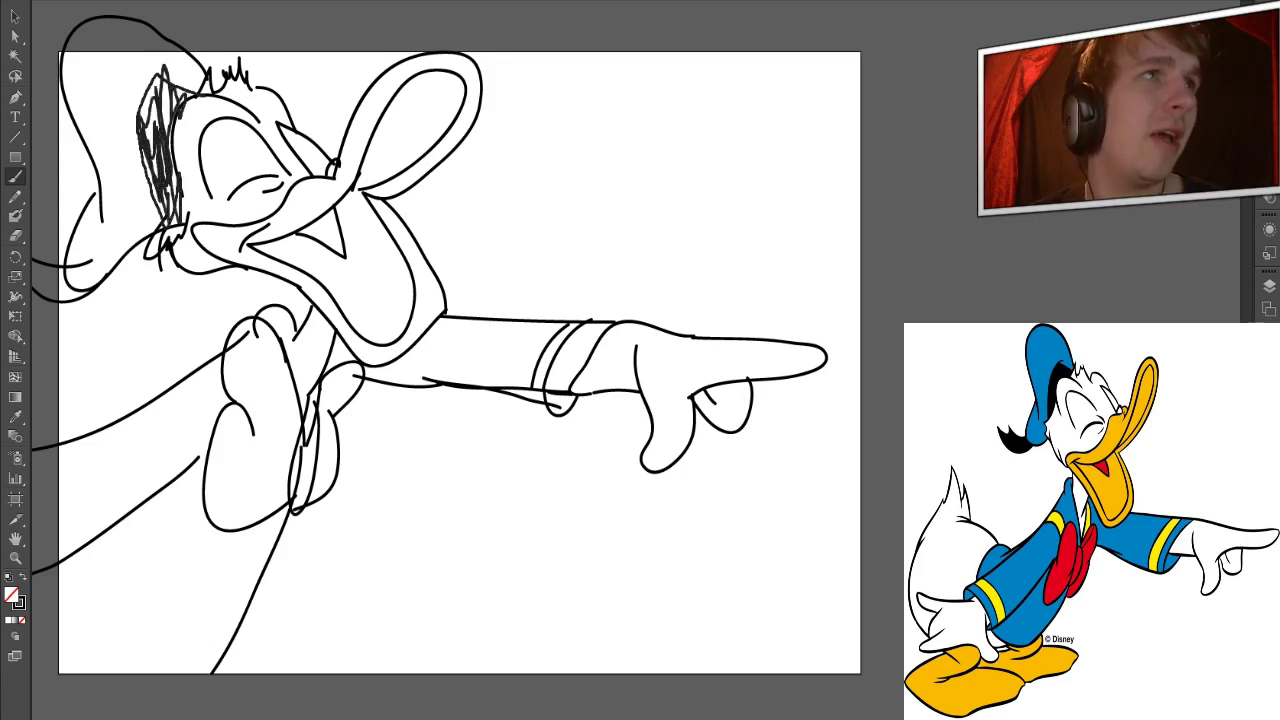
pyautogui.moveTo(146, 124); pyautogui.dragTo(172, 62)
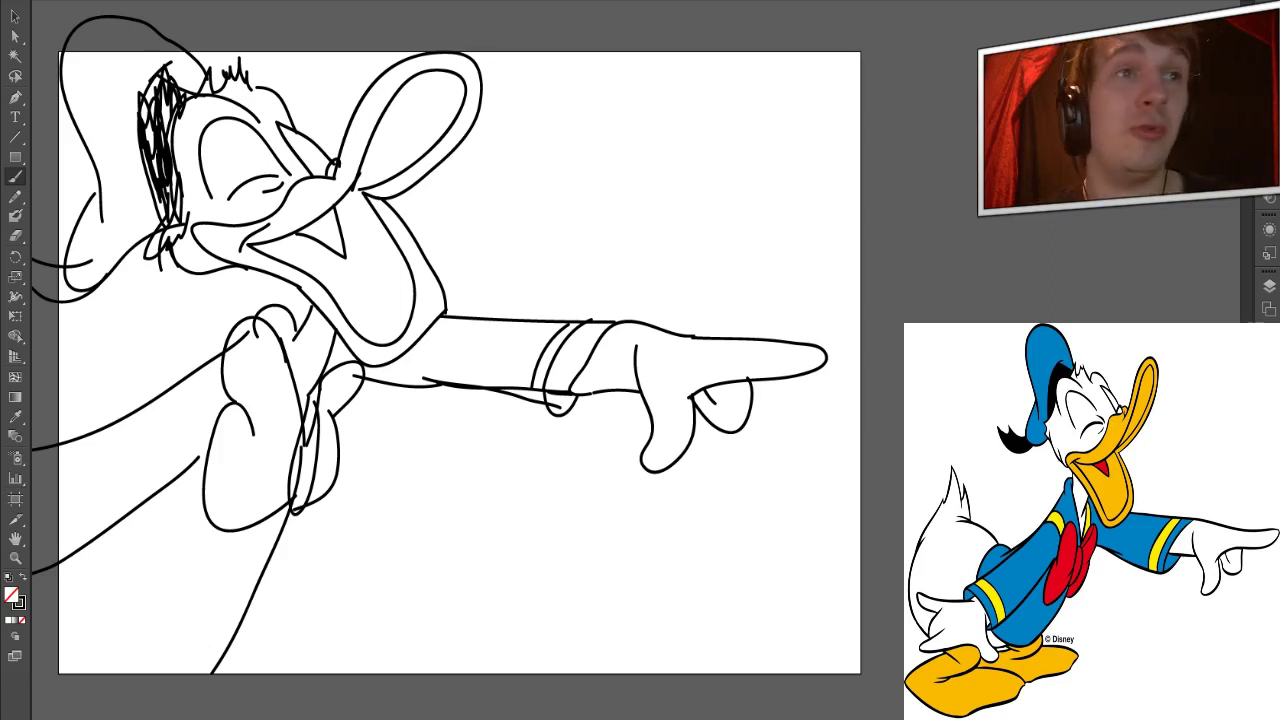
# Handwrite the title "Donald Duck" below the outstretched arm and underline it with a long stroke.
pyautogui.moveTo(350, 508); pyautogui.dragTo(356, 584)
pyautogui.moveTo(348, 530)
pyautogui.mouseDown()
pyautogui.moveTo(350, 566)
pyautogui.moveTo(402, 548)
pyautogui.moveTo(390, 546)
pyautogui.moveTo(458, 556)
pyautogui.mouseUp()
pyautogui.moveTo(464, 500)
pyautogui.mouseDown()
pyautogui.moveTo(462, 564)
pyautogui.moveTo(486, 534)
pyautogui.moveTo(478, 558)
pyautogui.mouseUp()
pyautogui.moveTo(490, 512); pyautogui.dragTo(492, 566)
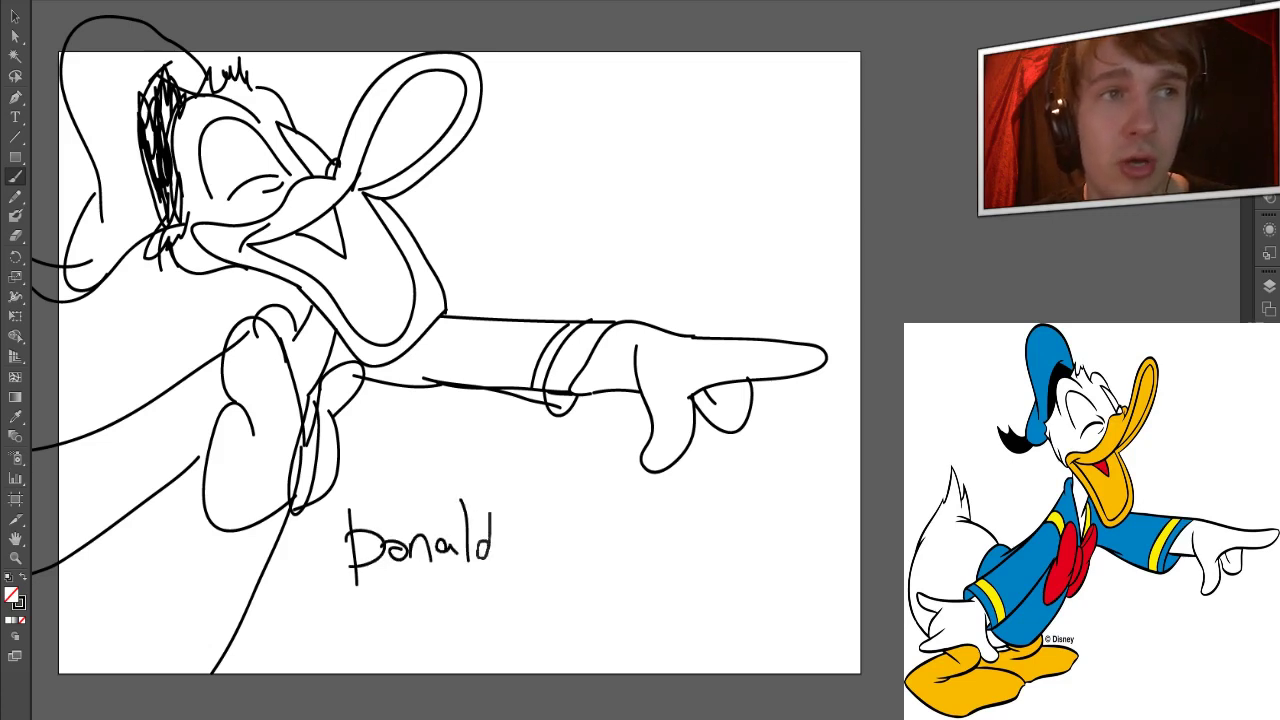
pyautogui.moveTo(552, 518)
pyautogui.mouseDown()
pyautogui.moveTo(557, 570)
pyautogui.moveTo(545, 525)
pyautogui.moveTo(589, 538)
pyautogui.moveTo(548, 570)
pyautogui.moveTo(623, 552)
pyautogui.moveTo(629, 580)
pyautogui.moveTo(650, 548)
pyautogui.moveTo(652, 582)
pyautogui.mouseUp()
pyautogui.moveTo(676, 514); pyautogui.dragTo(674, 578)
pyautogui.moveTo(698, 532)
pyautogui.mouseDown()
pyautogui.moveTo(674, 548)
pyautogui.moveTo(700, 566)
pyautogui.mouseUp()
pyautogui.moveTo(432, 614); pyautogui.dragTo(904, 582)
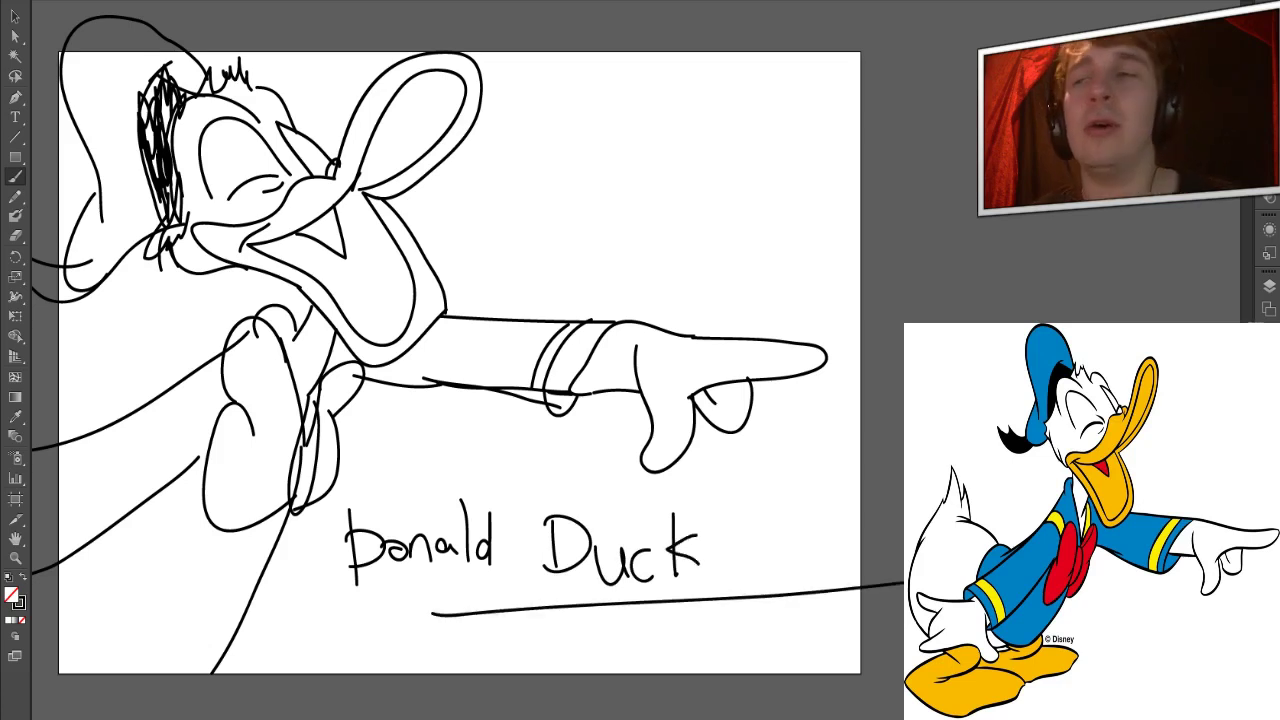